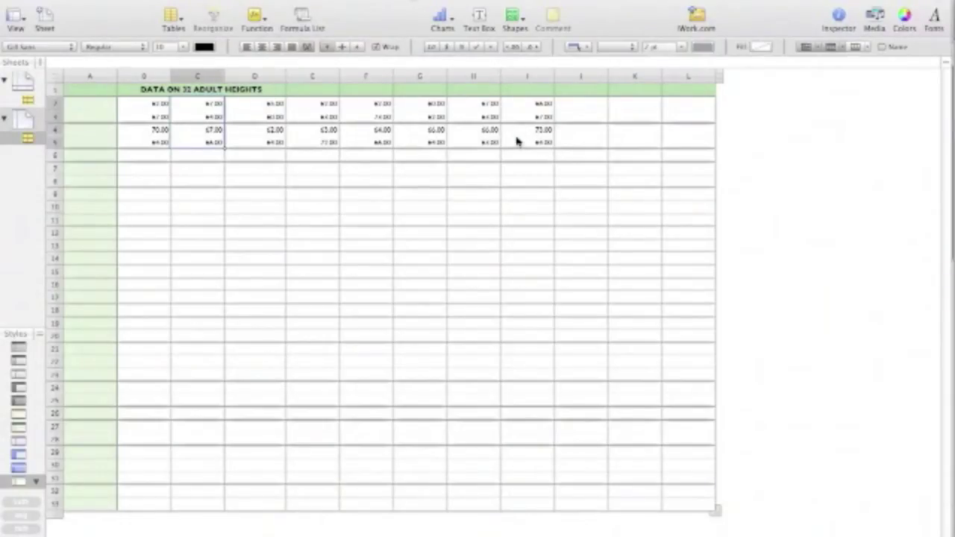
pyautogui.click(154, 107)
pyautogui.moveTo(153, 107); pyautogui.dragTo(515, 142)
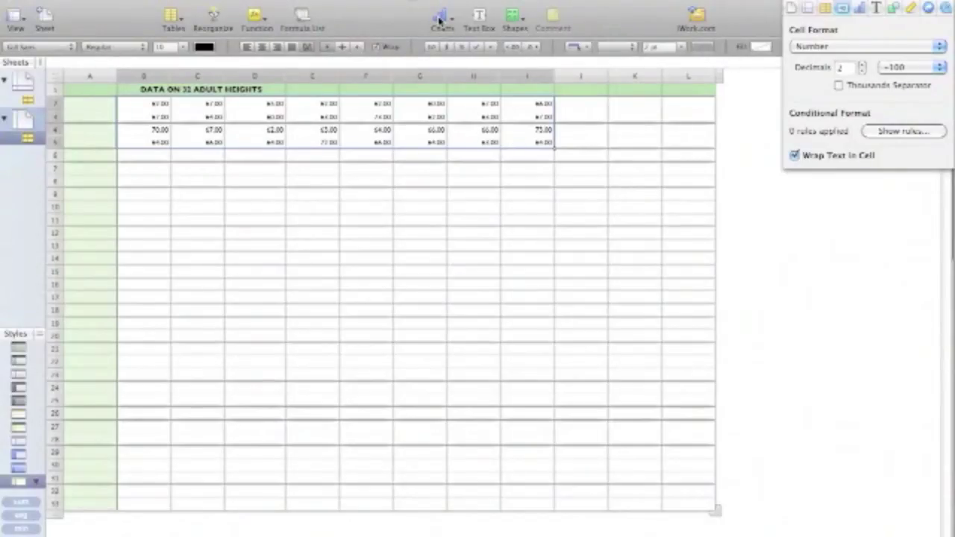
pyautogui.click(441, 21)
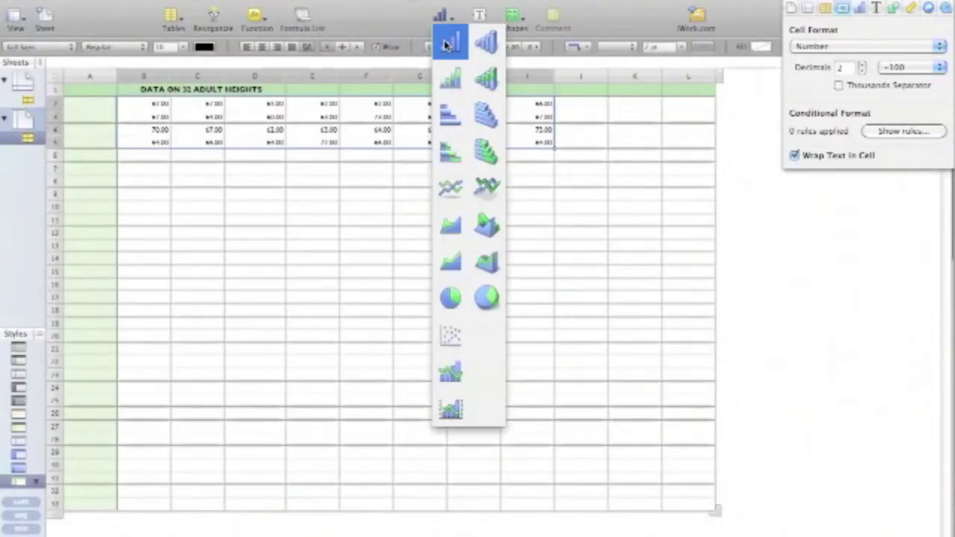
pyautogui.click(450, 44)
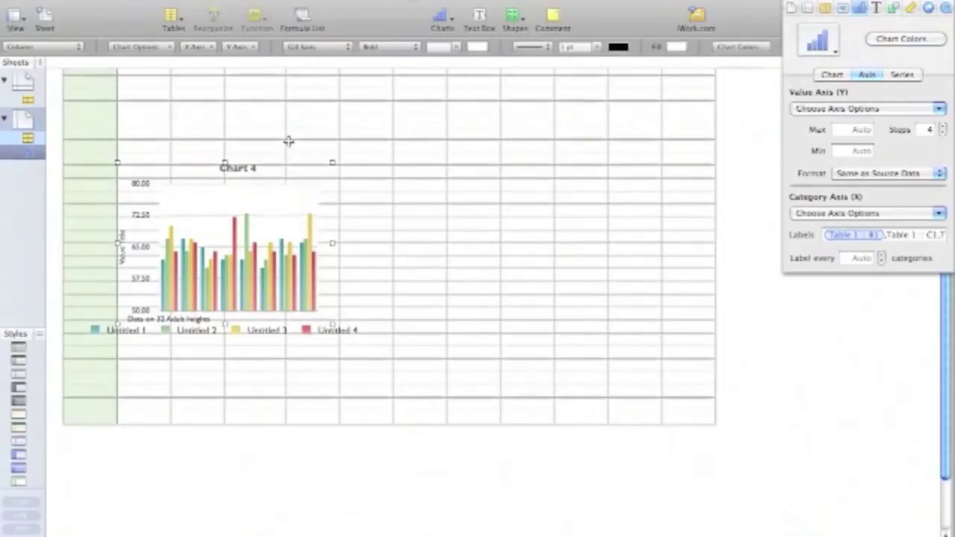
pyautogui.moveTo(246, 314); pyautogui.dragTo(244, 233)
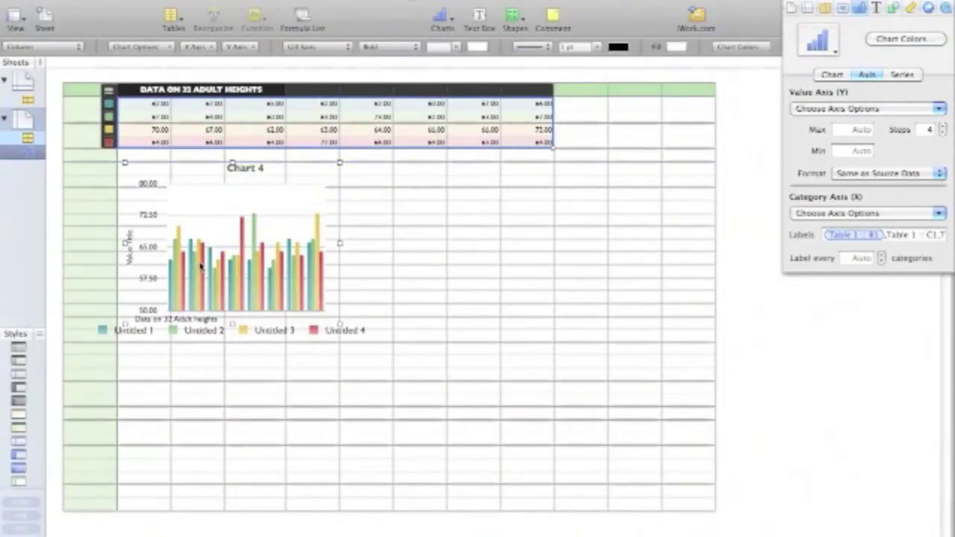
pyautogui.click(108, 91)
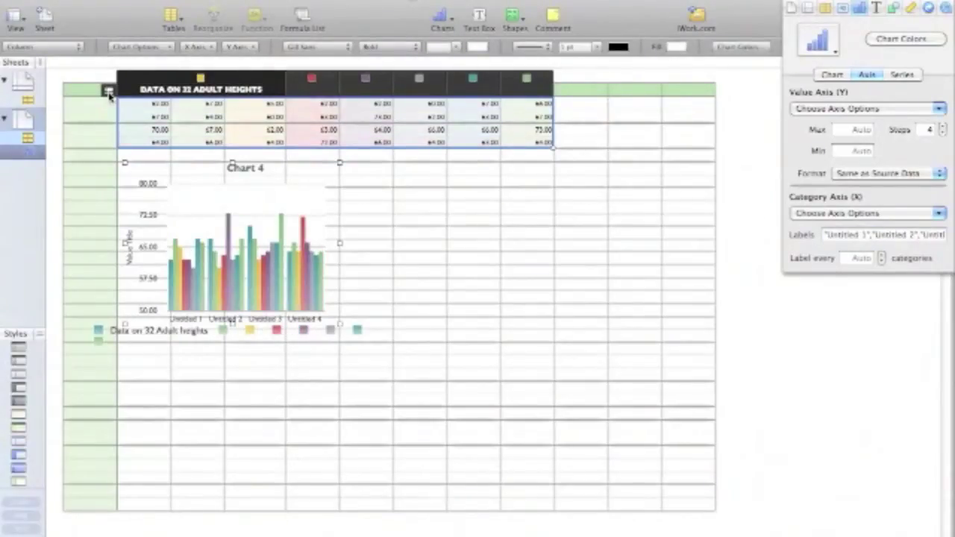
pyautogui.click(108, 91)
pyautogui.click(108, 90)
pyautogui.hotkey('ctrl', 'z')
pyautogui.hotkey('ctrl', 'z')
pyautogui.hotkey('ctrl', 'z')
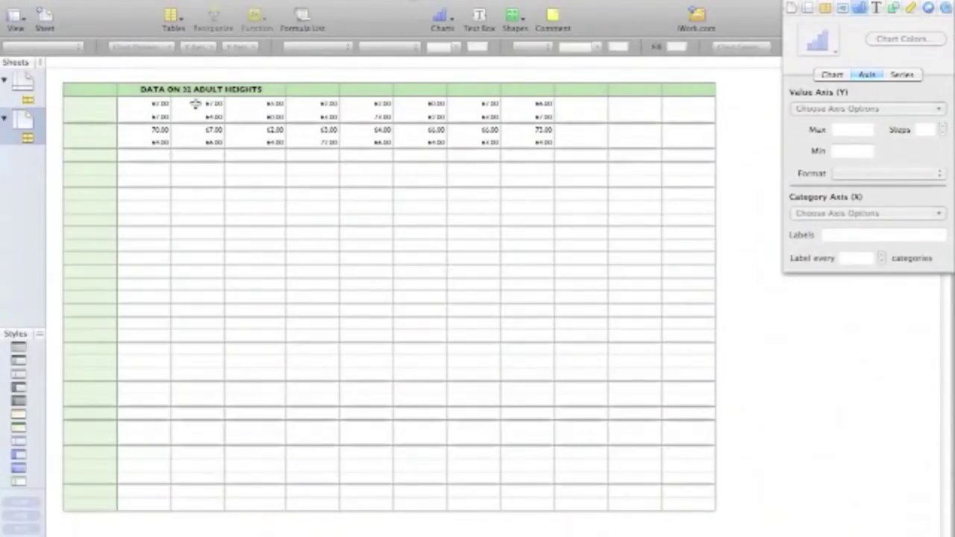
# Drag the four-height blocks from columns C through I down into column B, filling B2:B33.
pyautogui.click(194, 104)
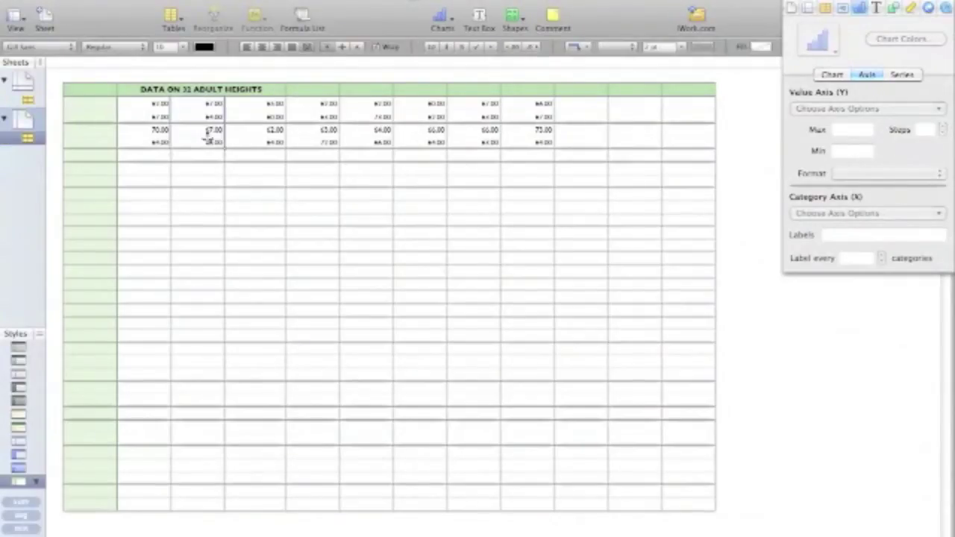
pyautogui.click(207, 143)
pyautogui.moveTo(207, 147); pyautogui.dragTo(140, 197)
pyautogui.moveTo(273, 103); pyautogui.dragTo(144, 248)
pyautogui.moveTo(324, 103); pyautogui.dragTo(145, 307)
pyautogui.moveTo(366, 103); pyautogui.dragTo(367, 142)
pyautogui.moveTo(366, 142); pyautogui.dragTo(153, 340)
pyautogui.moveTo(422, 104); pyautogui.dragTo(145, 403)
pyautogui.moveTo(474, 104); pyautogui.dragTo(145, 452)
pyautogui.moveTo(526, 104); pyautogui.dragTo(144, 504)
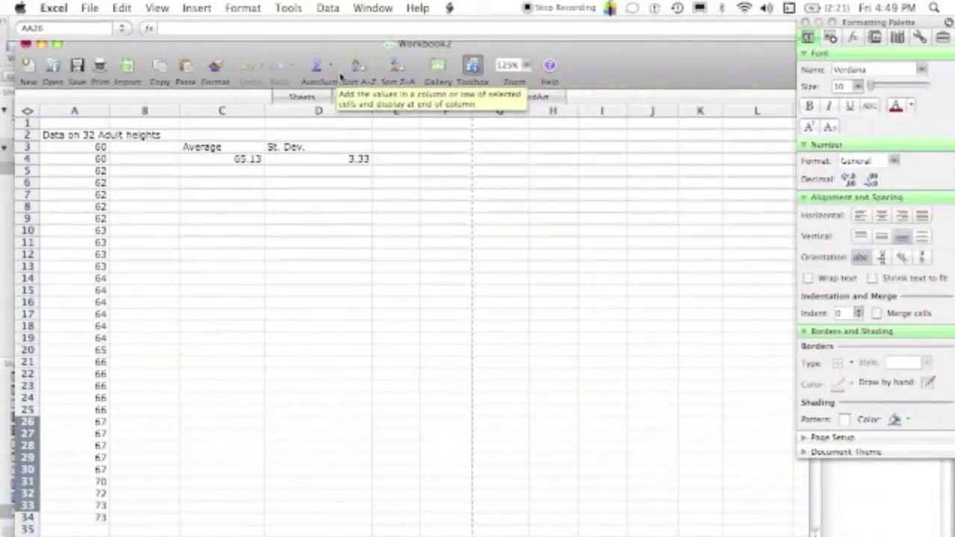
# Select the heights in A3:A34 and sort them ascending, from 60 up to 73.
pyautogui.click(326, 9)
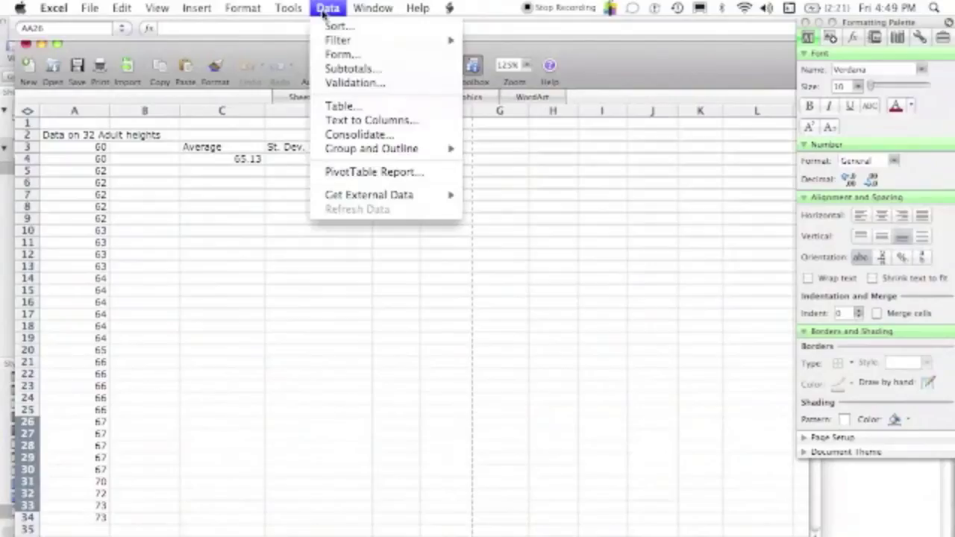
pyautogui.click(283, 69)
pyautogui.moveTo(88, 147); pyautogui.dragTo(85, 516)
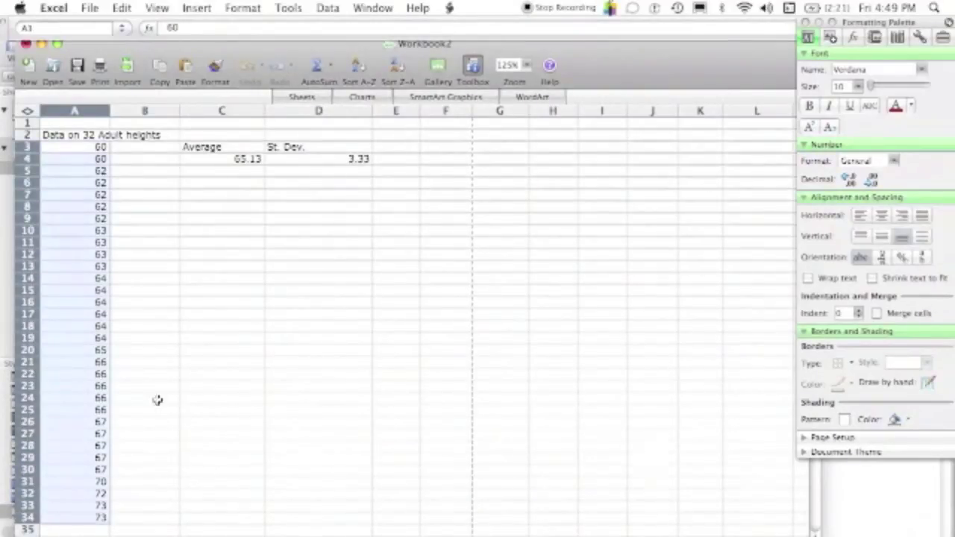
pyautogui.click(394, 68)
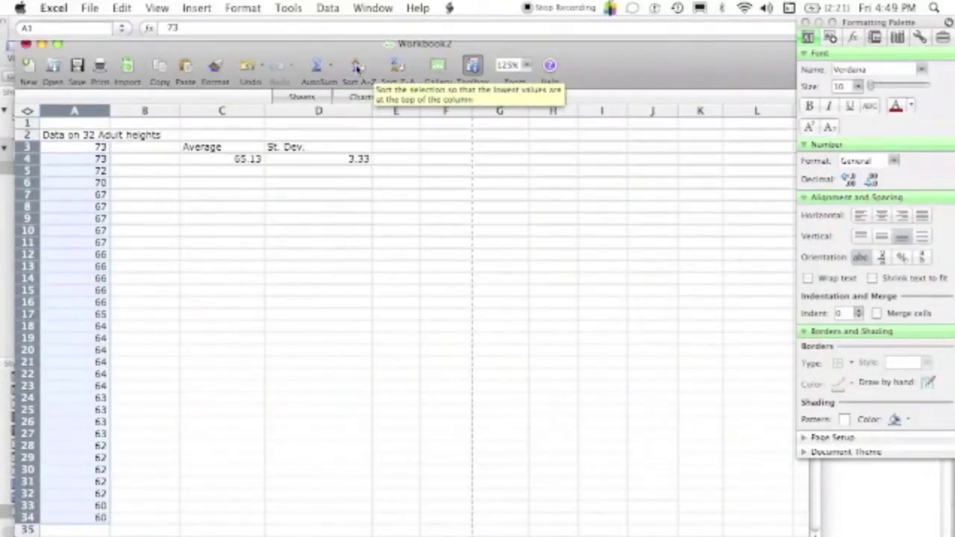
pyautogui.click(359, 67)
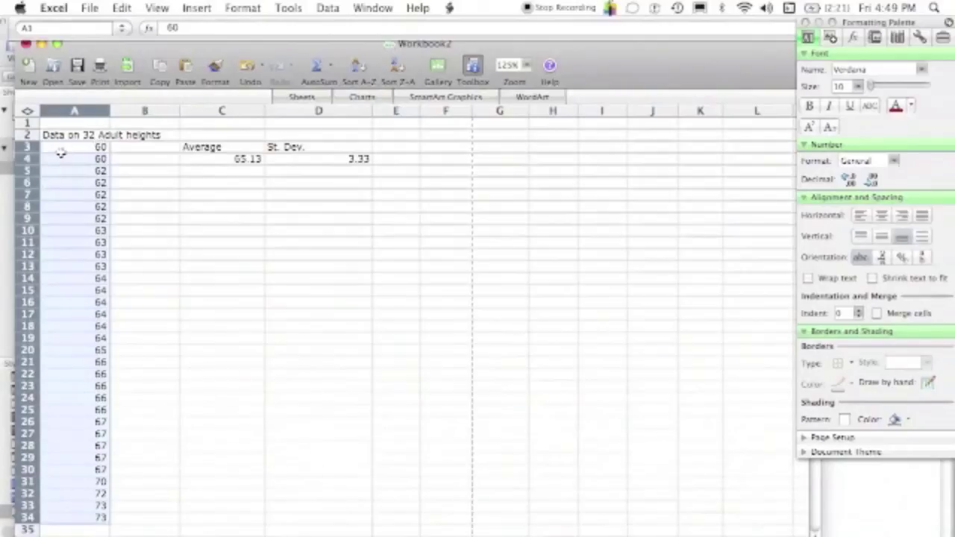
pyautogui.click(126, 192)
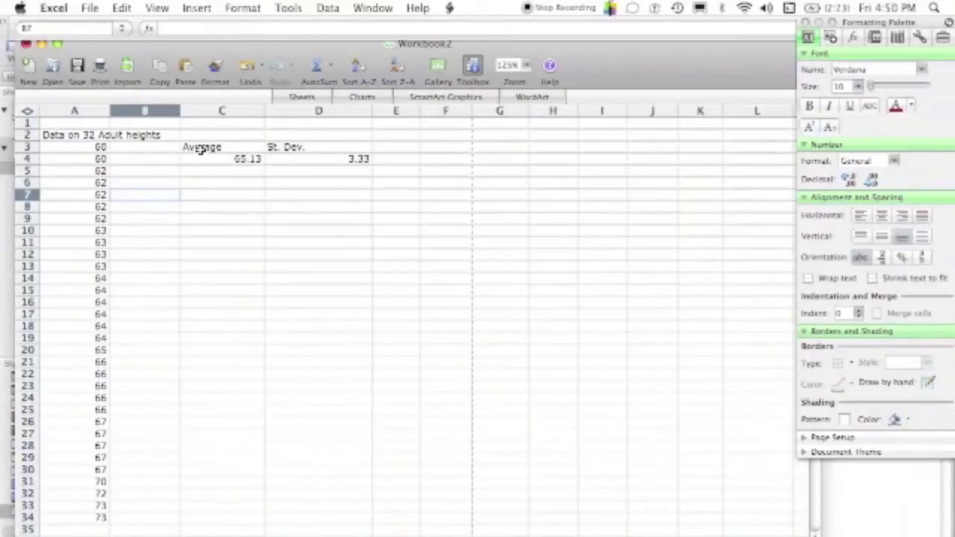
# Move the Average/St. Dev. block to C1:D2, verify C2's =AVERAGE(A3:A34), and reselect the heights.
pyautogui.moveTo(201, 150); pyautogui.dragTo(296, 135)
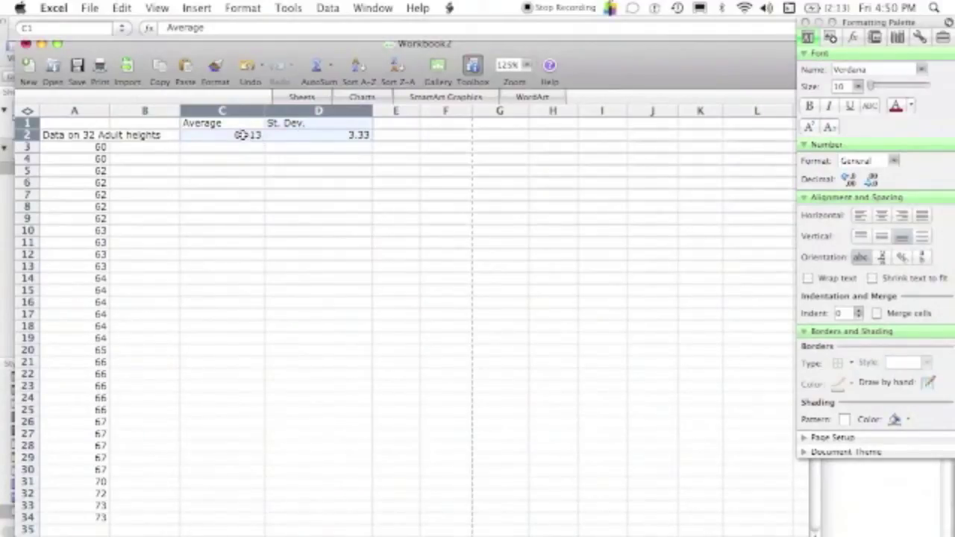
pyautogui.click(213, 136)
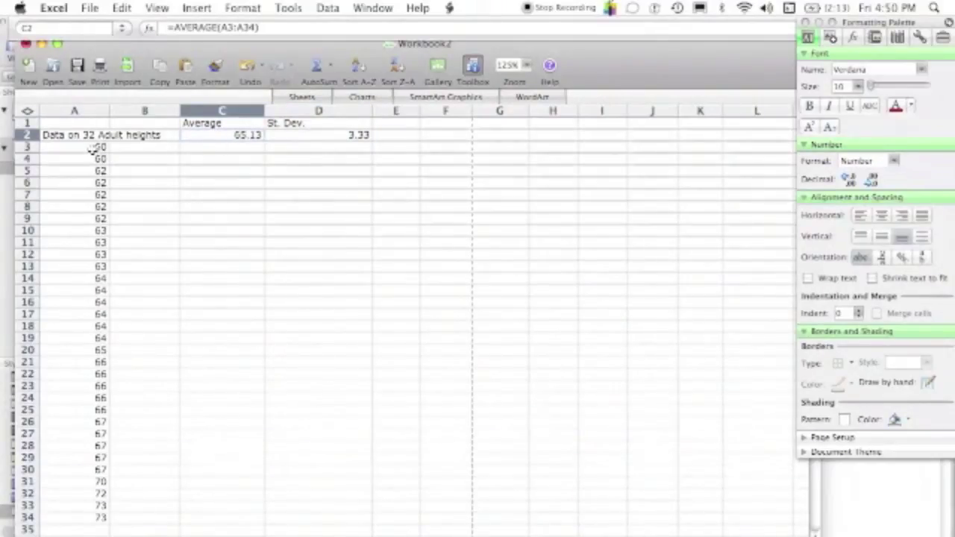
pyautogui.moveTo(77, 147); pyautogui.dragTo(88, 516)
pyautogui.click(224, 185)
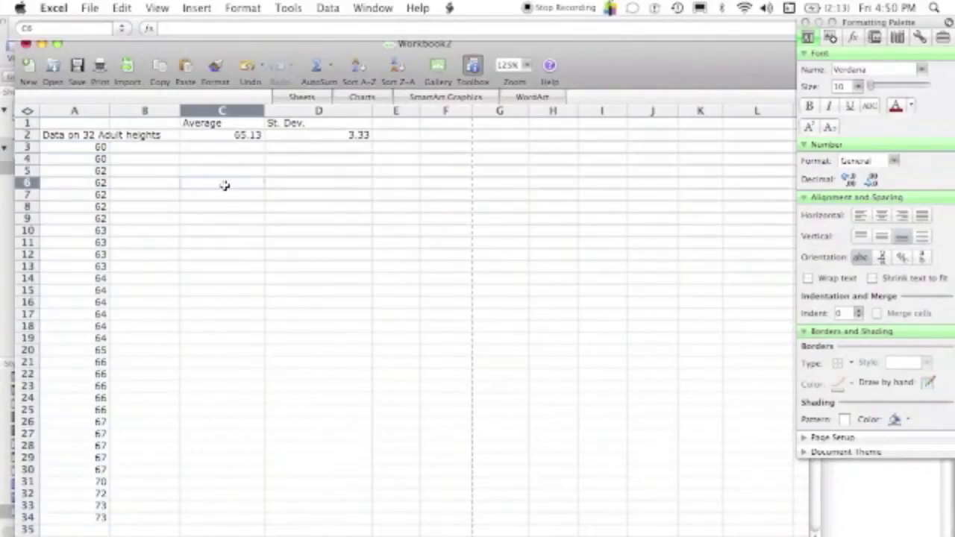
pyautogui.click(332, 69)
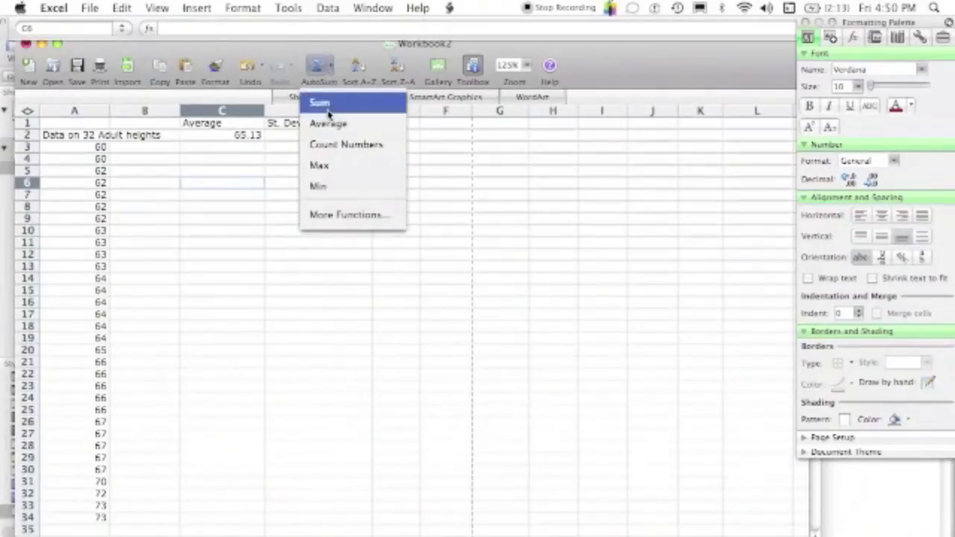
pyautogui.click(329, 125)
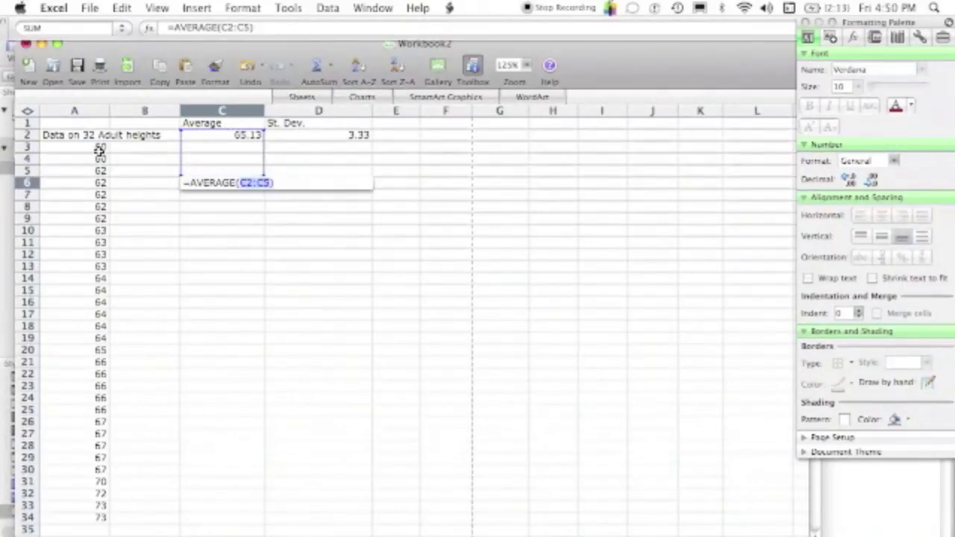
pyautogui.moveTo(100, 148); pyautogui.dragTo(93, 515)
pyautogui.press('Return')
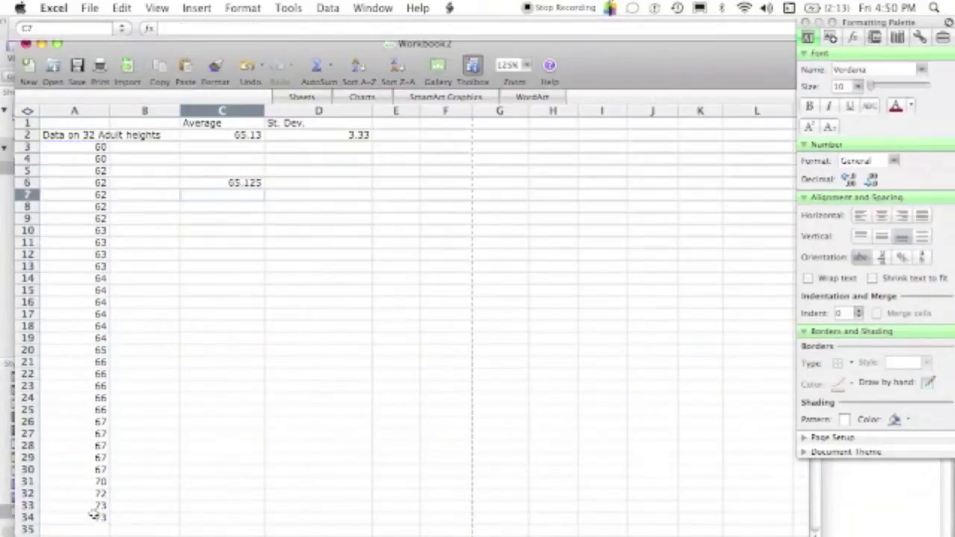
pyautogui.click(213, 185)
pyautogui.doubleClick(213, 185)
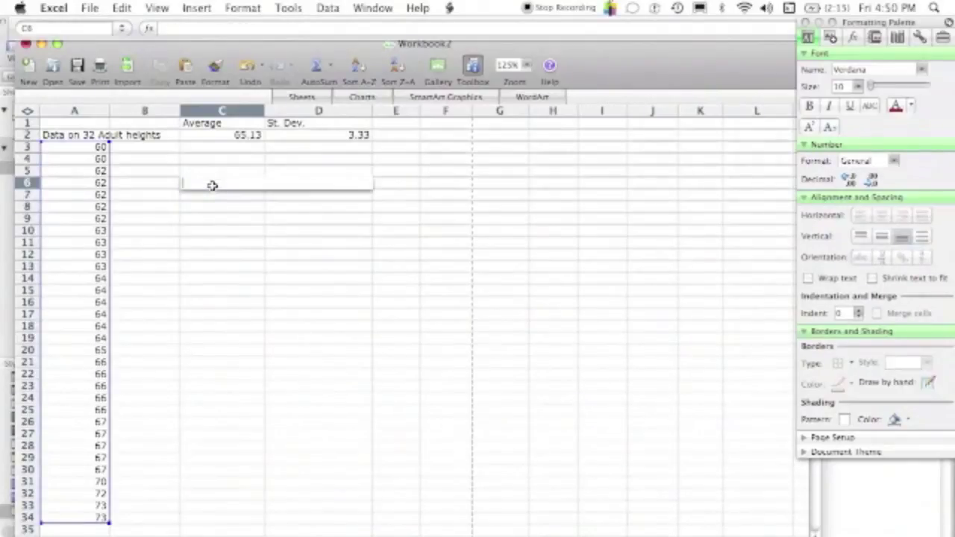
pyautogui.press('Escape')
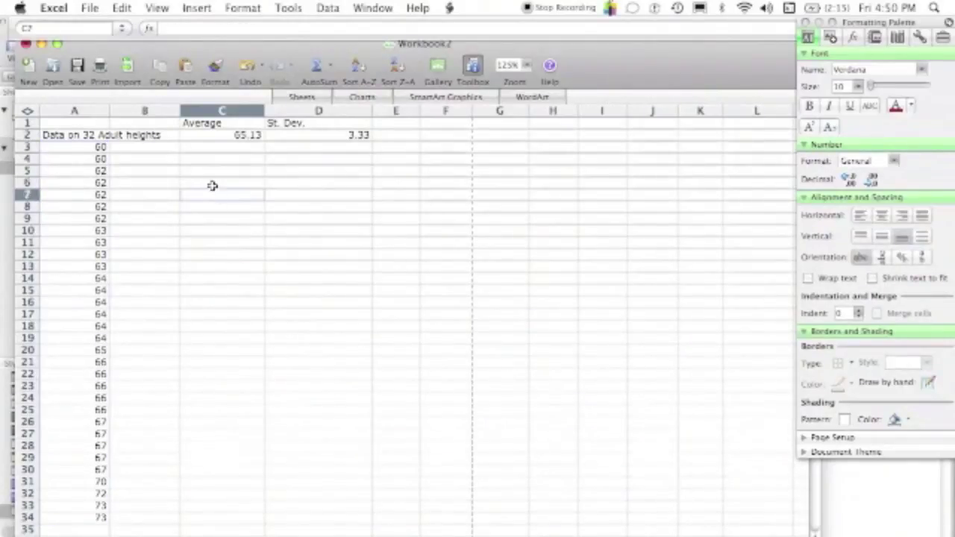
# Enter =STDEV(A3:A34) in C6 from the Formula Builder, returning 3.328760304.
pyautogui.click(330, 76)
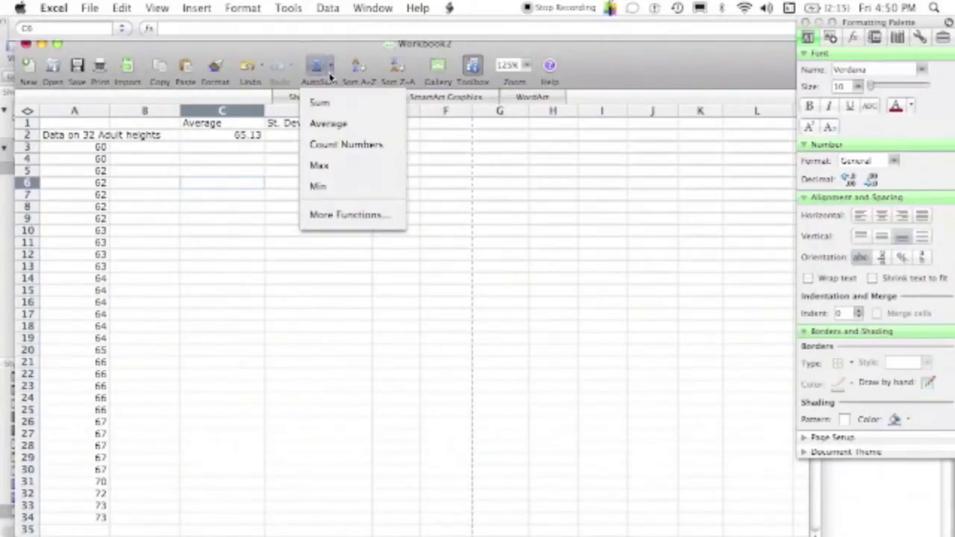
pyautogui.click(338, 216)
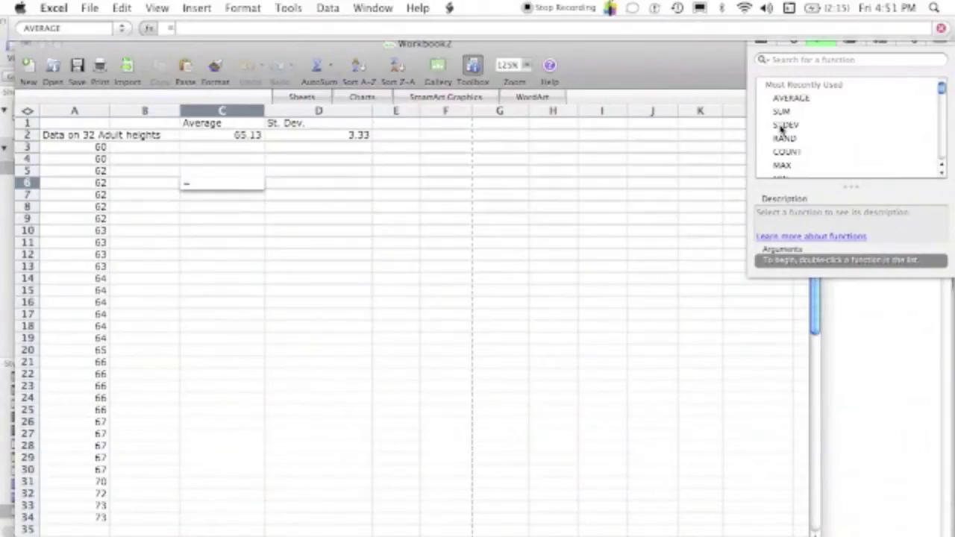
pyautogui.click(788, 125)
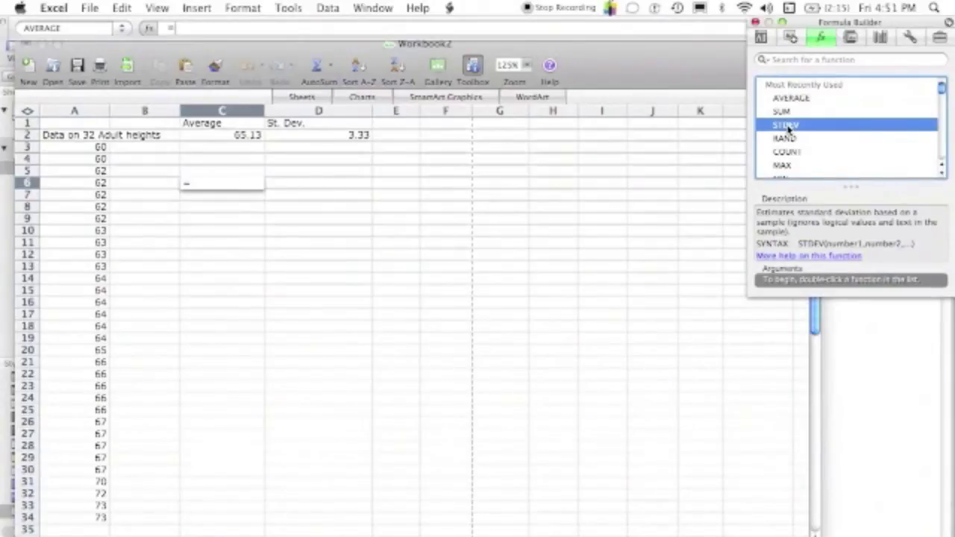
pyautogui.doubleClick(788, 125)
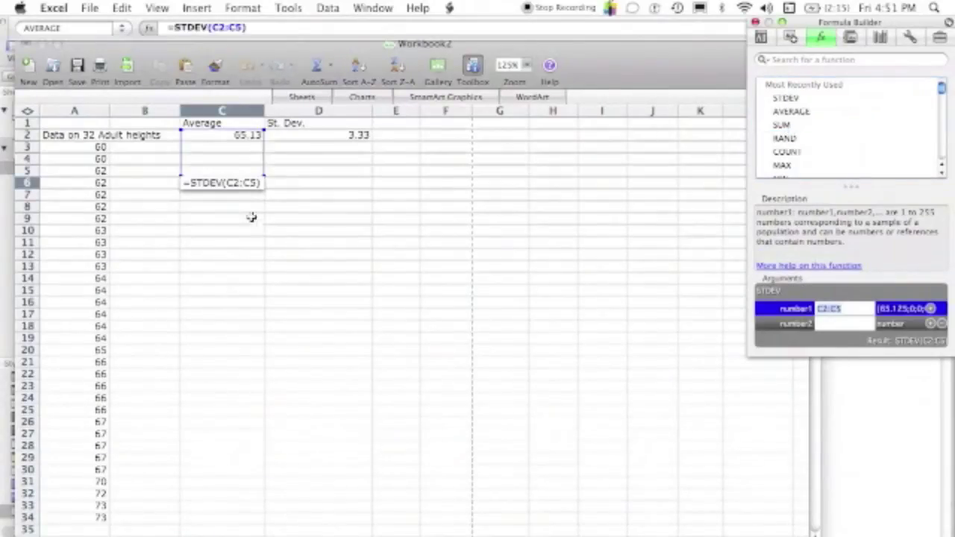
pyautogui.click(83, 151)
pyautogui.moveTo(83, 151); pyautogui.dragTo(75, 517)
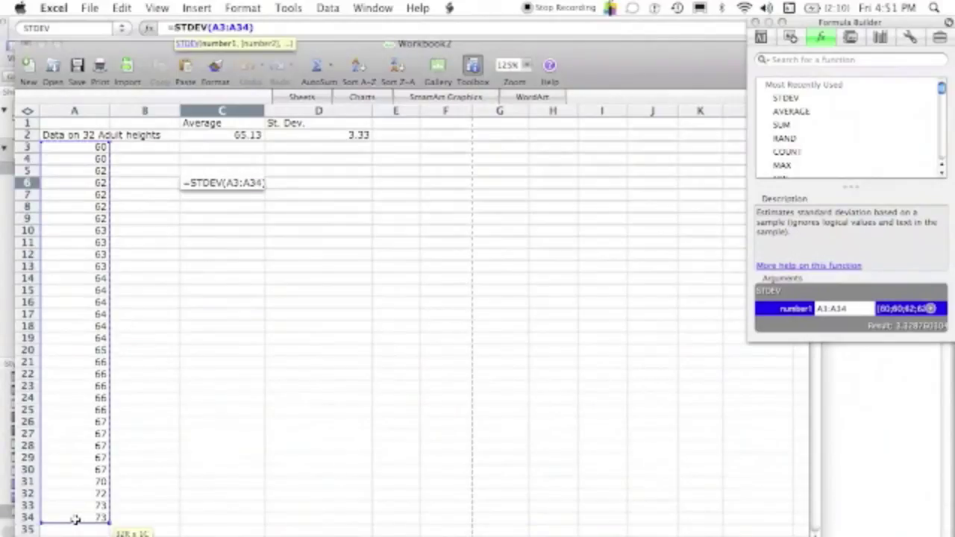
pyautogui.press('Return')
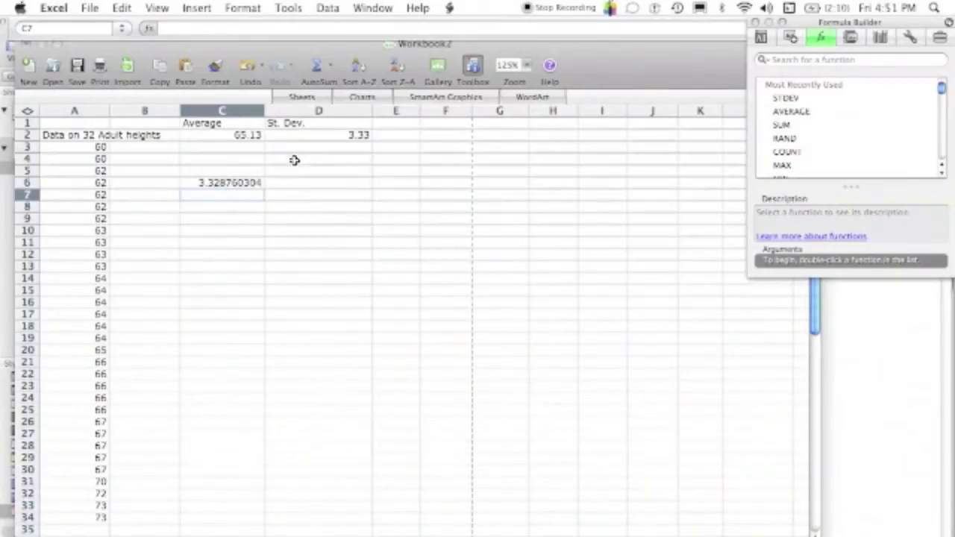
# Check C6's formula, then format the C2 average as Number with 2 decimal places.
pyautogui.click(239, 185)
pyautogui.doubleClick(238, 183)
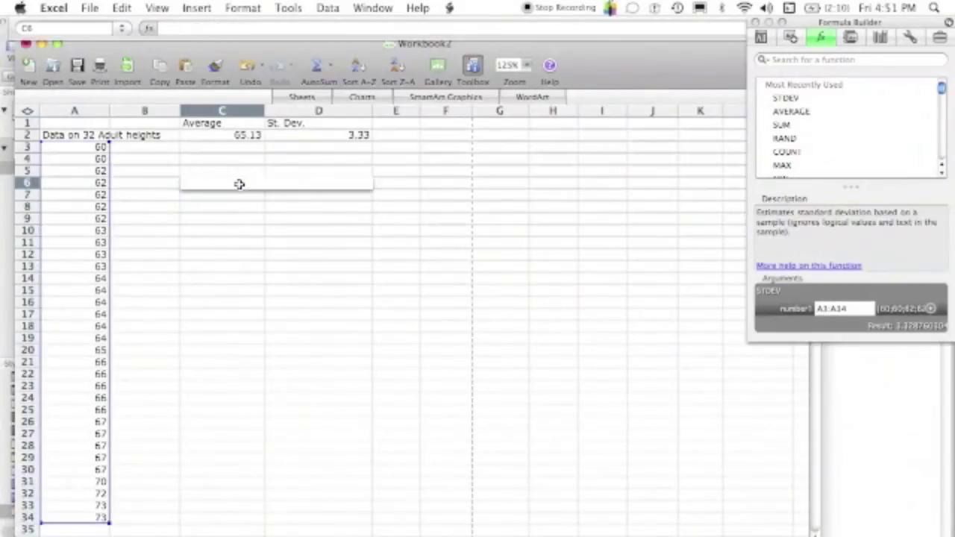
pyautogui.click(222, 135)
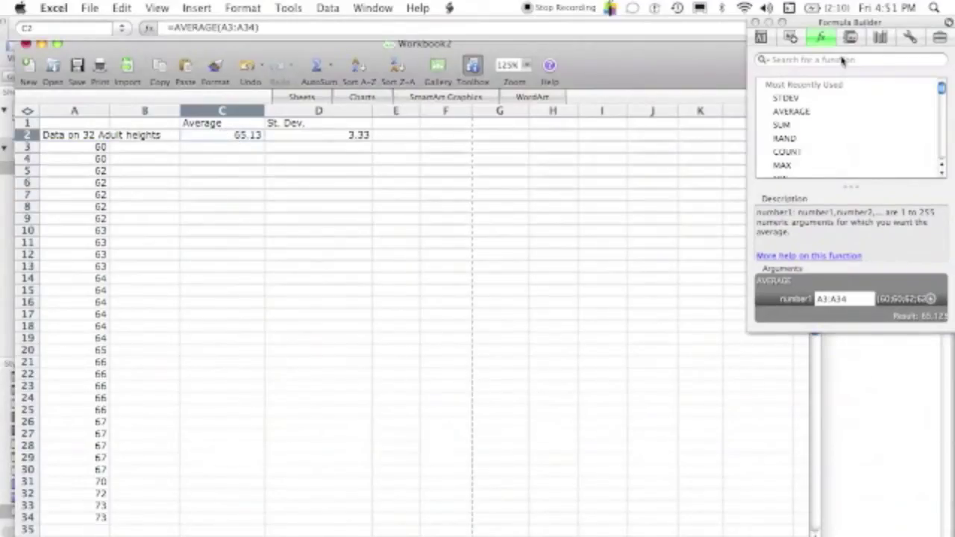
pyautogui.click(763, 38)
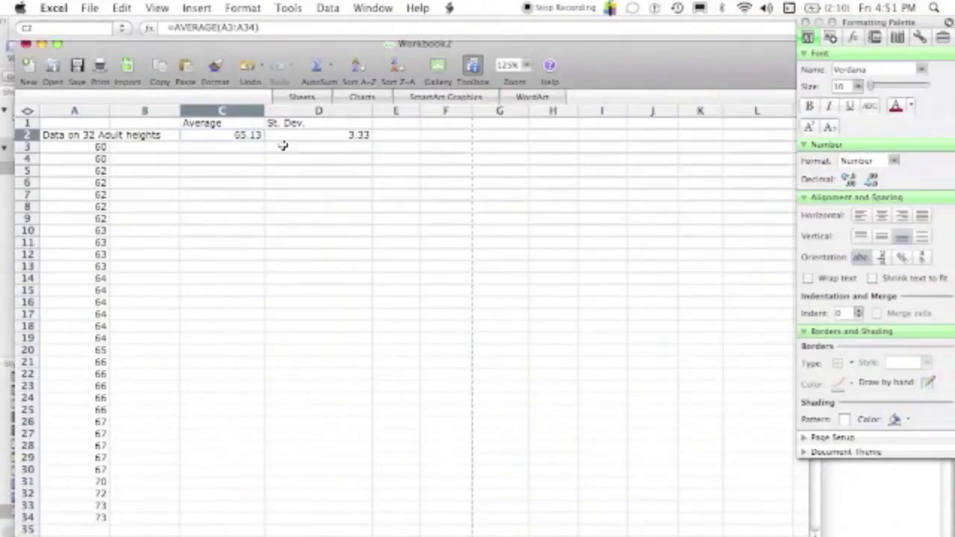
pyautogui.rightClick(246, 133)
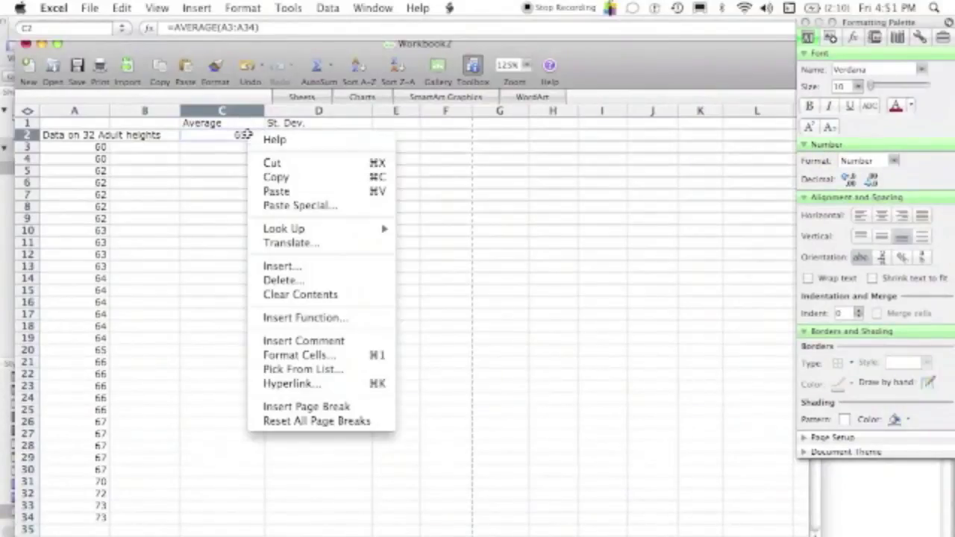
pyautogui.click(266, 357)
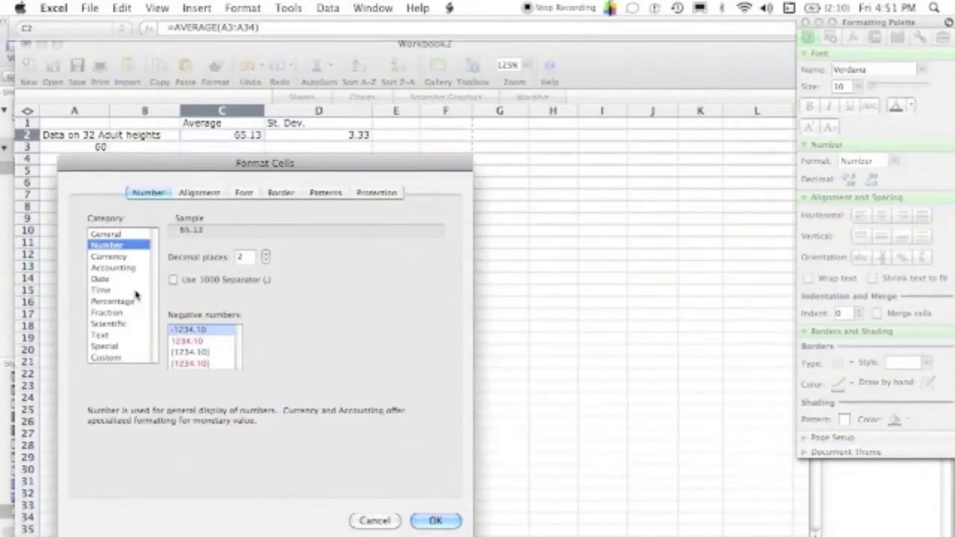
pyautogui.click(111, 249)
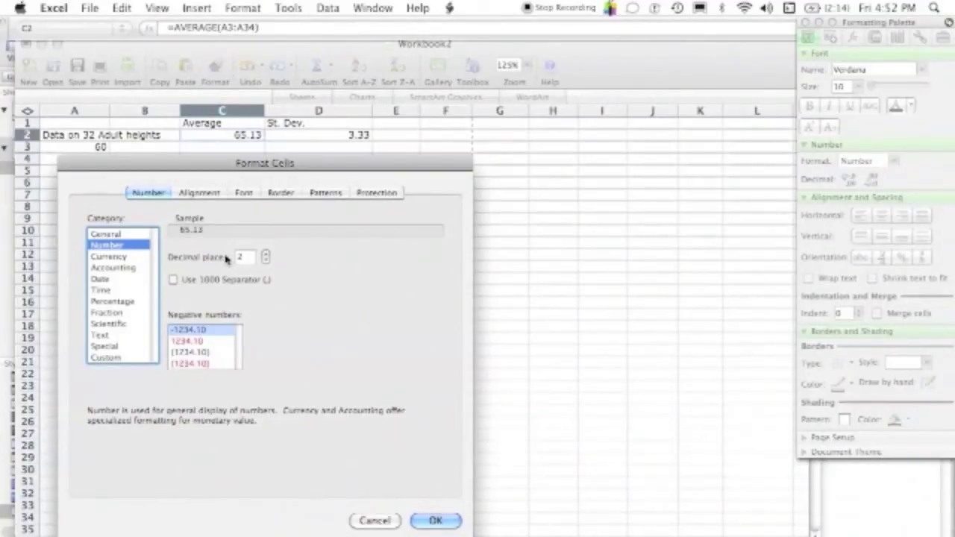
pyautogui.click(436, 522)
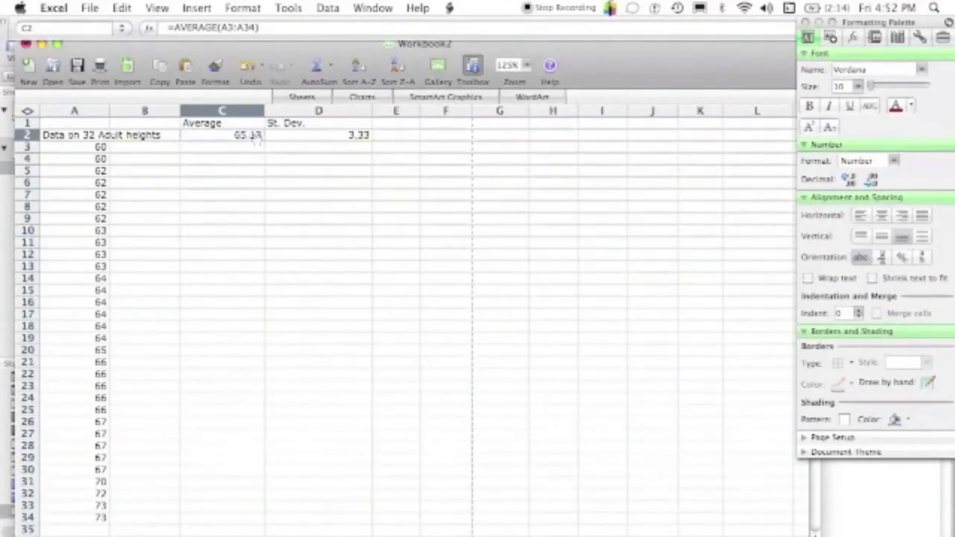
pyautogui.click(292, 138)
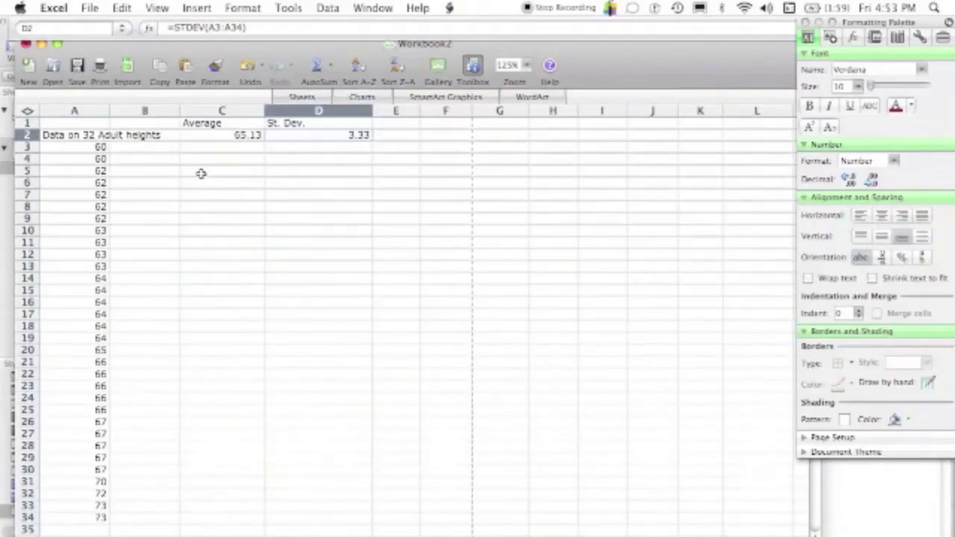
# Type the class ranges 60-63, 62-63, 64-65, 66-67, 68-69, 70-71, 72-73 into C5:C11.
pyautogui.click(211, 171)
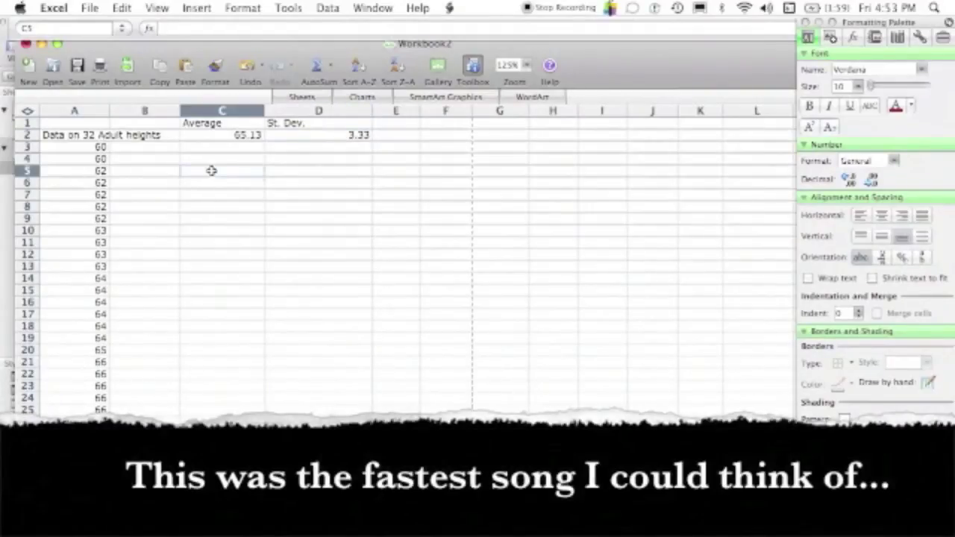
pyautogui.write('60-63')
pyautogui.press('Return')
pyautogui.write('62-63')
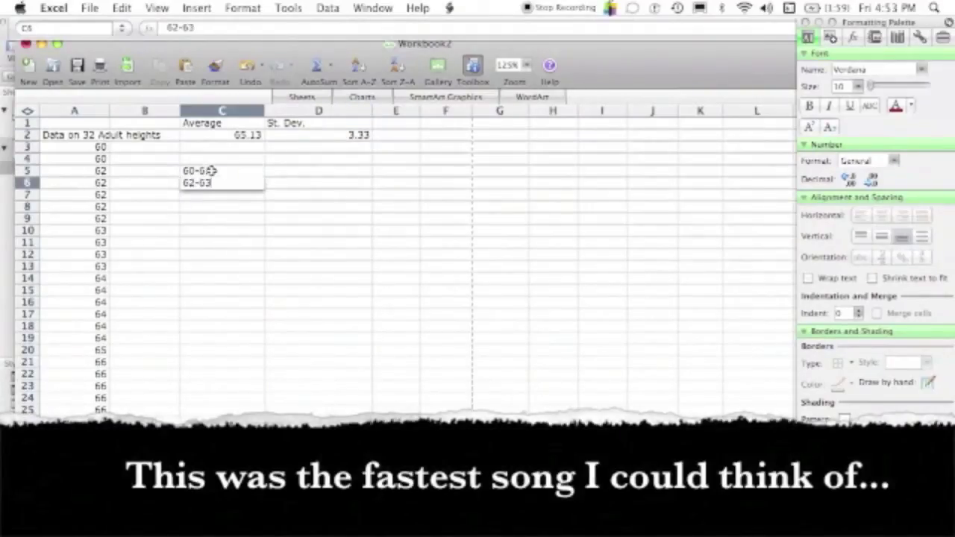
pyautogui.press('Return')
pyautogui.write('64-65')
pyautogui.press('Return')
pyautogui.write('66-67')
pyautogui.press('Return')
pyautogui.write('68-69')
pyautogui.press('Return')
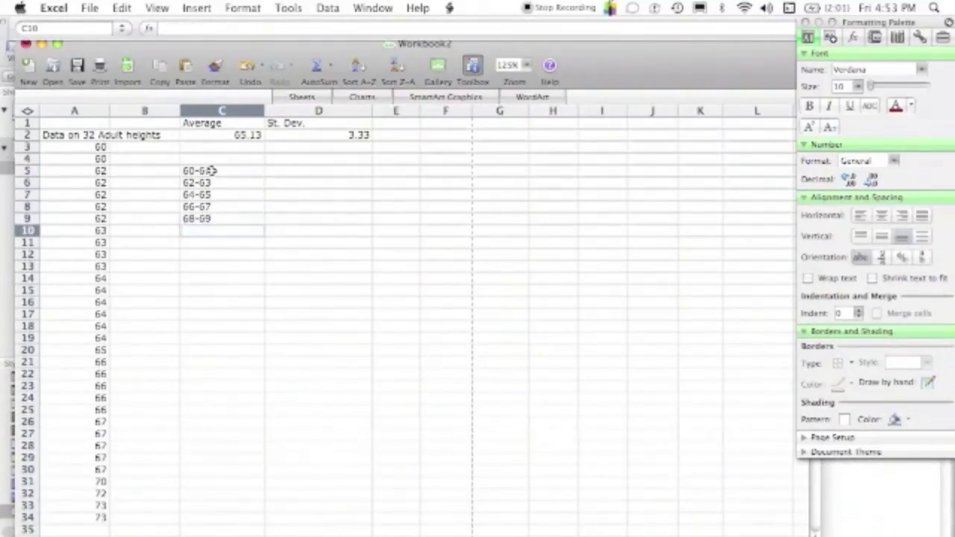
pyautogui.write('70-71')
pyautogui.press('Return')
pyautogui.write('72-73')
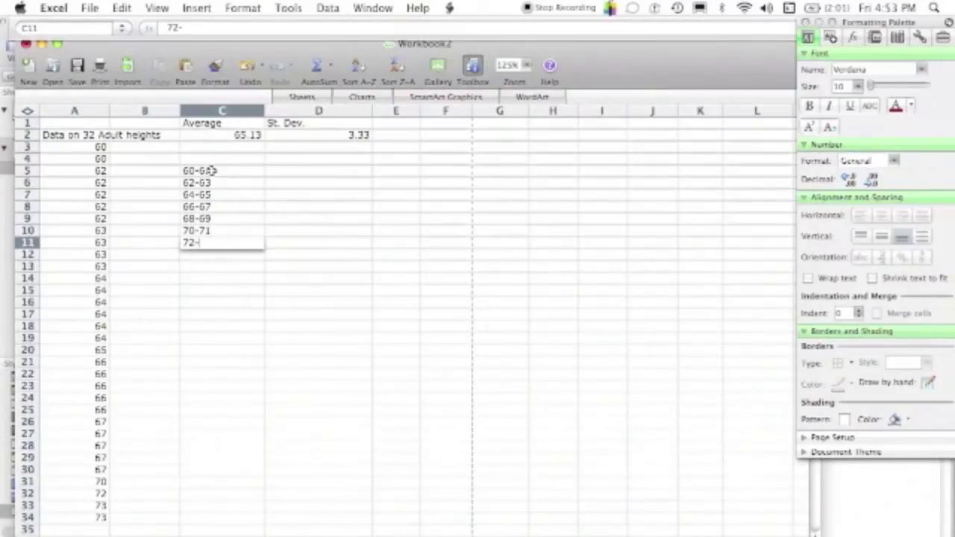
# Add the headings Classes and Frequency in C4:D4.
pyautogui.click(236, 158)
pyautogui.write('Classes')
pyautogui.press('Tab')
pyautogui.write('Frequency')
# Count heights per class and enter frequencies 2, 9, 7 and 10 in D5:D8.
pyautogui.click(283, 175)
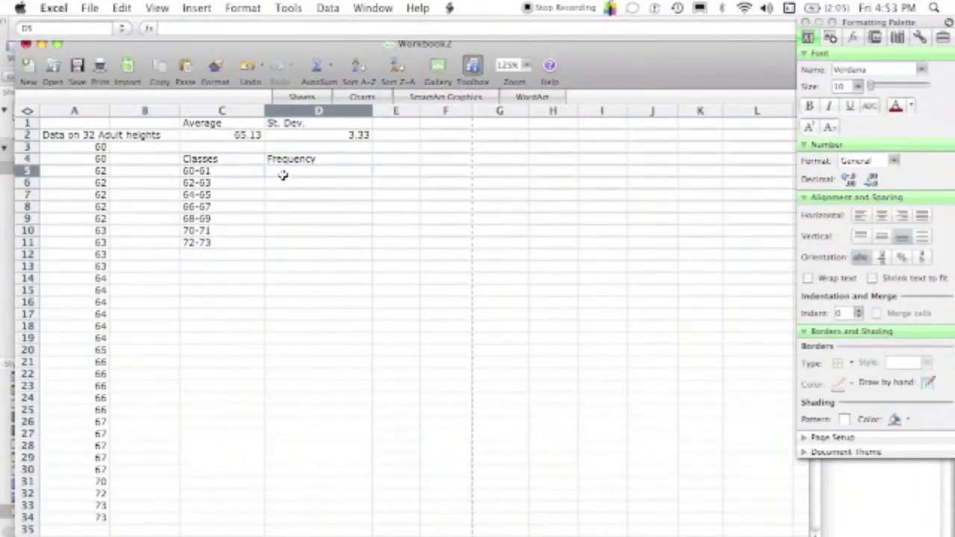
pyautogui.write('2')
pyautogui.press('Return')
pyautogui.moveTo(100, 171); pyautogui.dragTo(79, 467)
pyautogui.click(315, 185)
pyautogui.write('9')
pyautogui.click(347, 202)
pyautogui.write('7')
pyautogui.press('Return')
pyautogui.click(363, 208)
pyautogui.write('10')
pyautogui.press('Return')
# Enter the remaining frequencies 0, 1 and 3 in D9:D11, fixing a mistyped 2.
pyautogui.write('0')
pyautogui.press('Return')
pyautogui.write('1')
pyautogui.press('Return')
pyautogui.write('2')
pyautogui.press('BackSpace')
pyautogui.write('3')
pyautogui.press('Return')
pyautogui.moveTo(217, 160); pyautogui.dragTo(355, 251)
# Give table C4:D11 an outline border and grey shading, then narrow column D to fit.
pyautogui.click(836, 364)
pyautogui.click(942, 450)
pyautogui.click(898, 420)
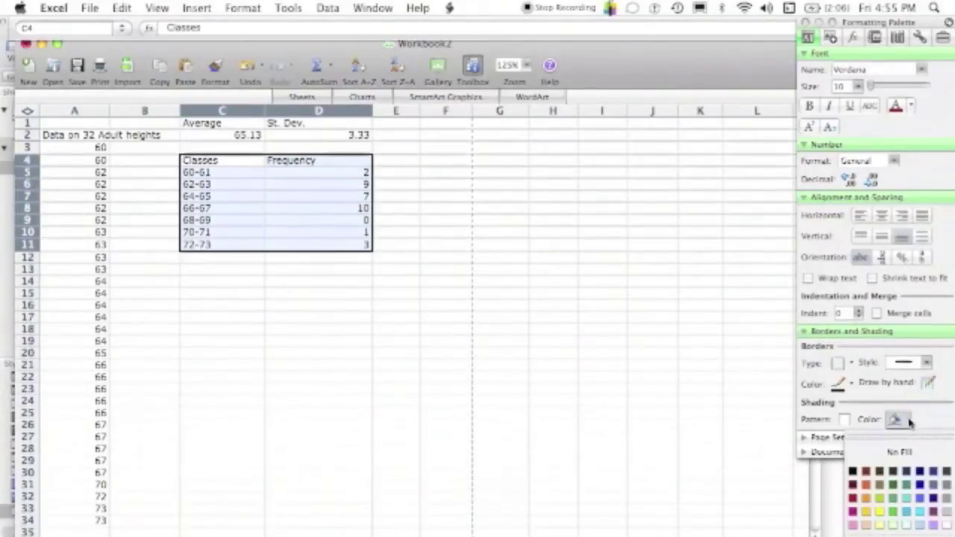
pyautogui.click(946, 525)
pyautogui.click(364, 266)
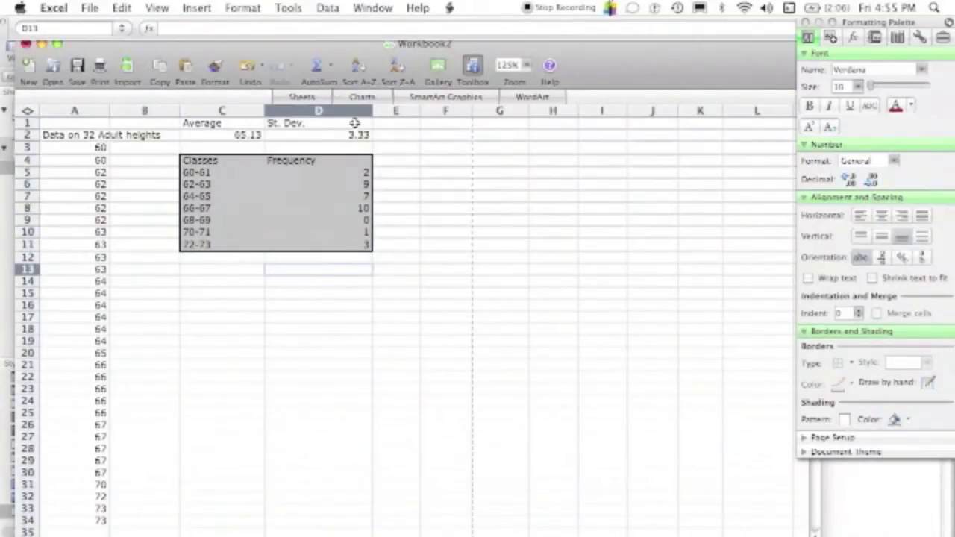
pyautogui.moveTo(372, 118); pyautogui.dragTo(325, 118)
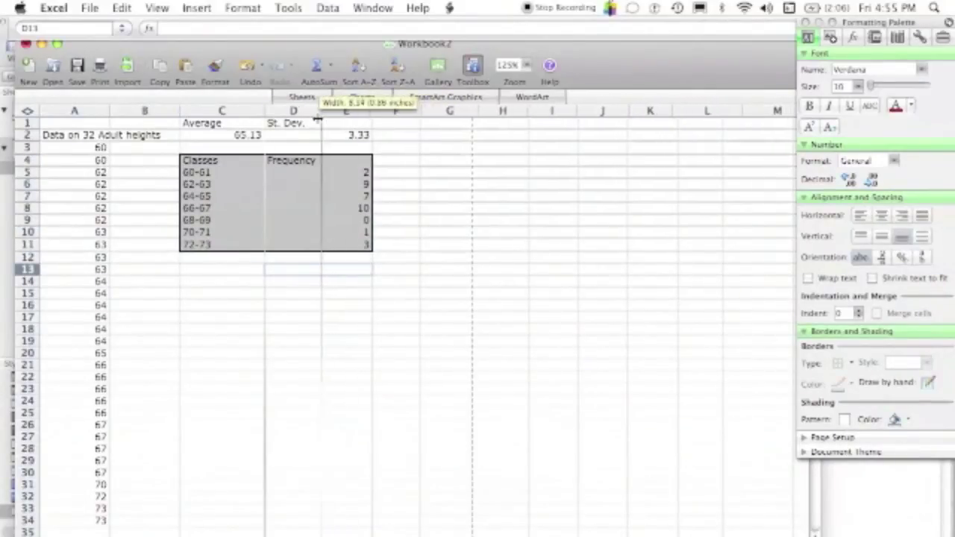
pyautogui.moveTo(314, 117); pyautogui.dragTo(319, 113)
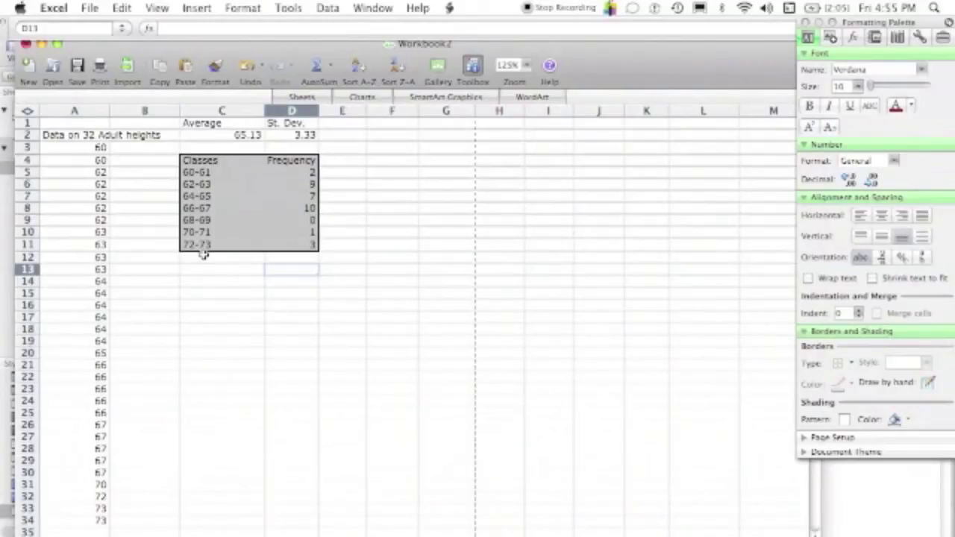
# Select C5:D11, the class labels 60-61 to 72-73 with their counts.
pyautogui.moveTo(195, 171); pyautogui.dragTo(287, 243)
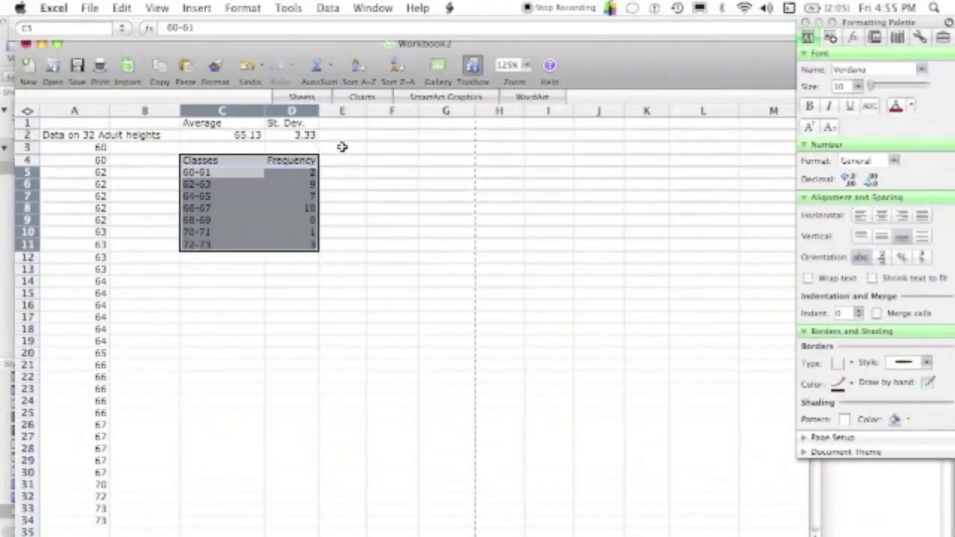
# Insert a clustered column chart of the frequencies and move it beside the table.
pyautogui.click(357, 99)
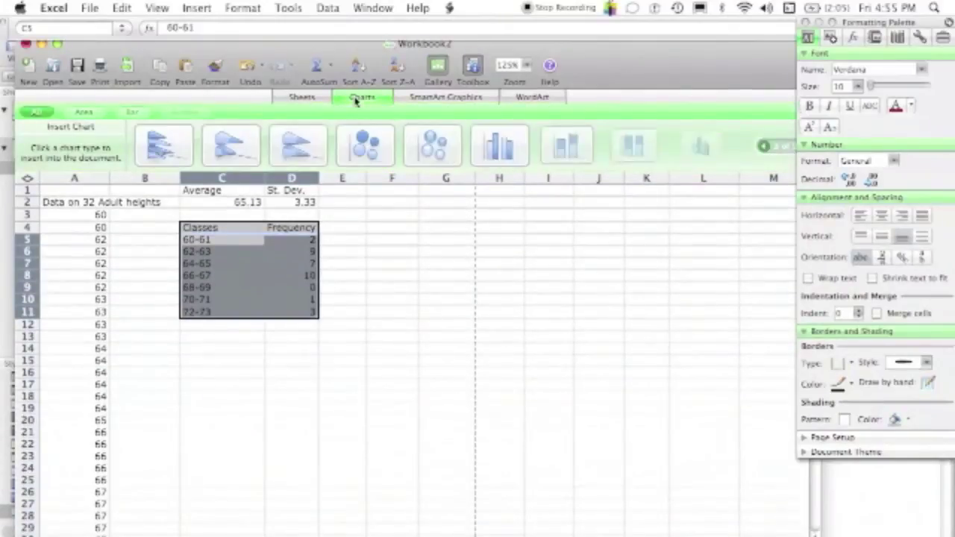
pyautogui.click(500, 149)
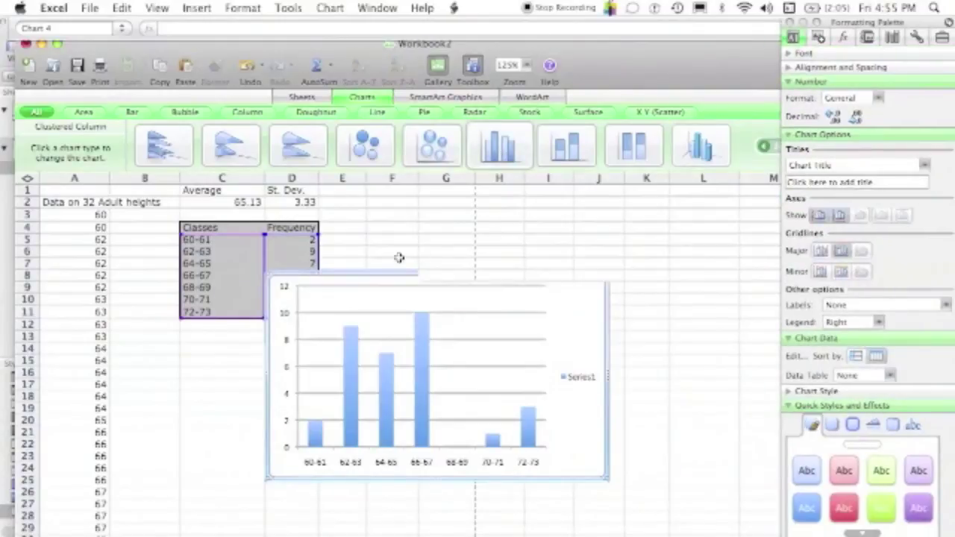
pyautogui.moveTo(382, 278); pyautogui.dragTo(481, 198)
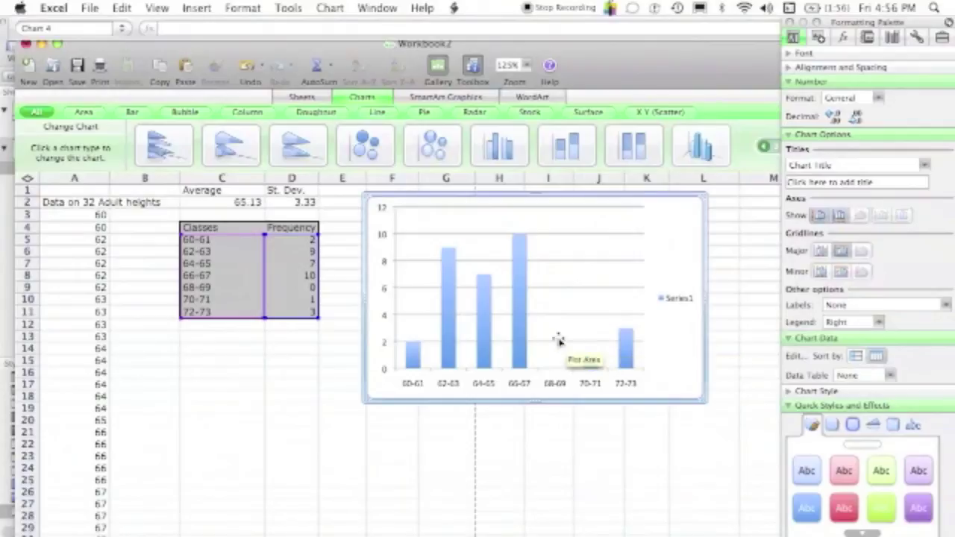
pyautogui.moveTo(521, 374)
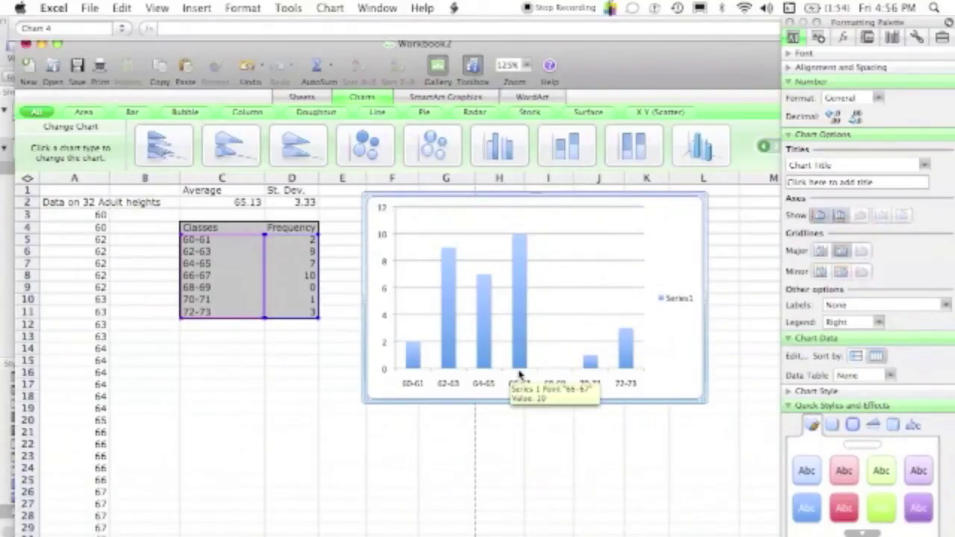
pyautogui.click(730, 349)
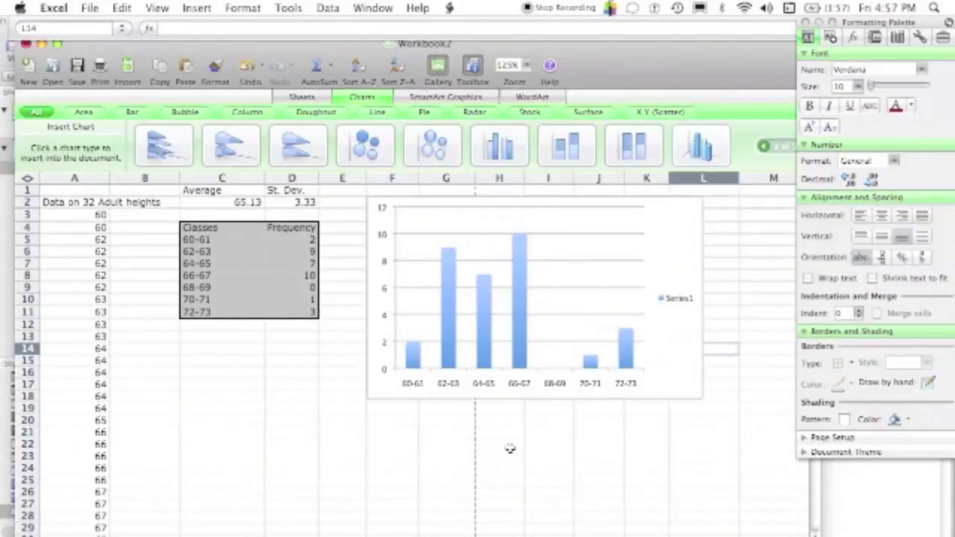
# Select the colour-coded sd table near AA28 and move it to F19:L24 below the chart.
pyautogui.hscroll(10, 510, 448)
pyautogui.hscroll(-5, 510, 449)
pyautogui.hscroll(2, 510, 449)
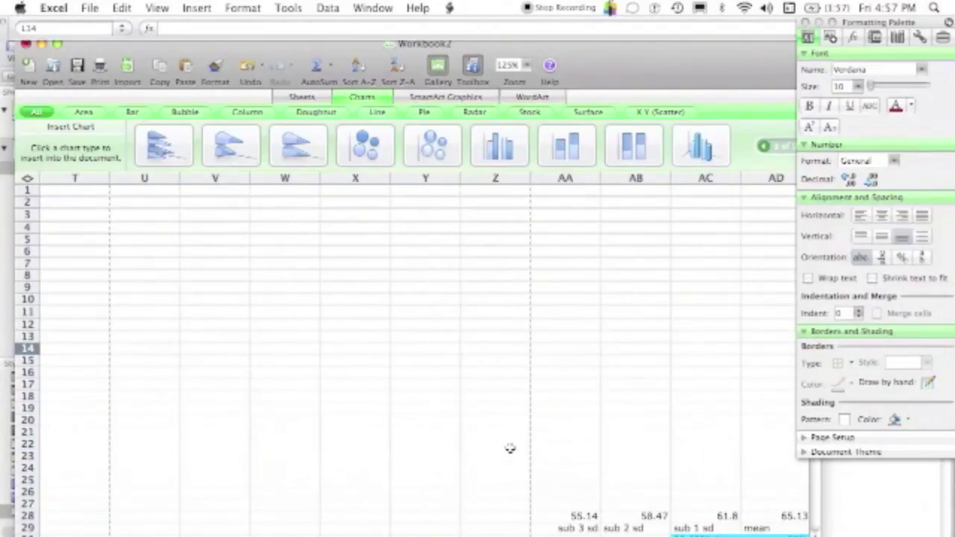
pyautogui.hscroll(3, 510, 449)
pyautogui.scroll(-2, 509, 448)
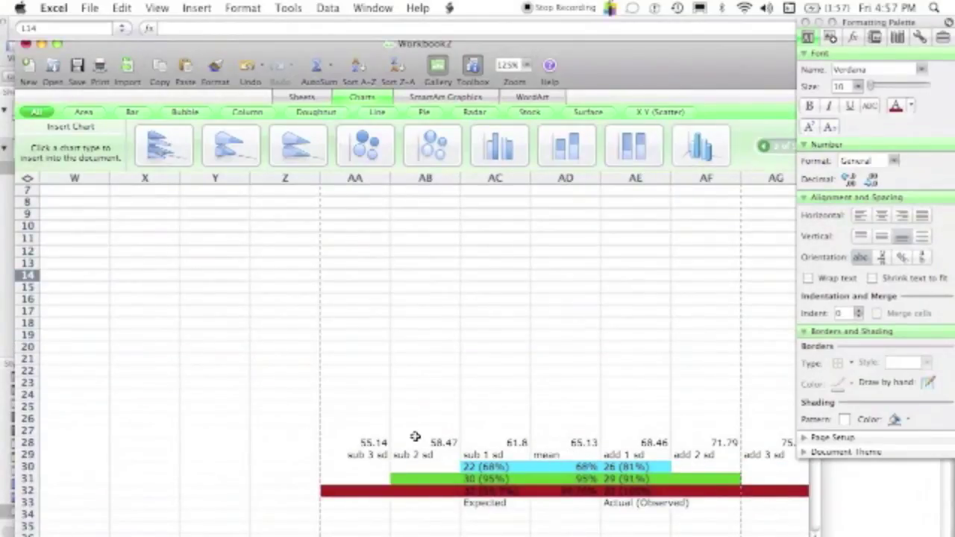
pyautogui.moveTo(360, 442); pyautogui.dragTo(746, 496)
pyautogui.moveTo(373, 442)
pyautogui.mouseDown()
pyautogui.moveTo(183, 441)
pyautogui.moveTo(363, 446)
pyautogui.mouseUp()
pyautogui.doubleClick(363, 446)
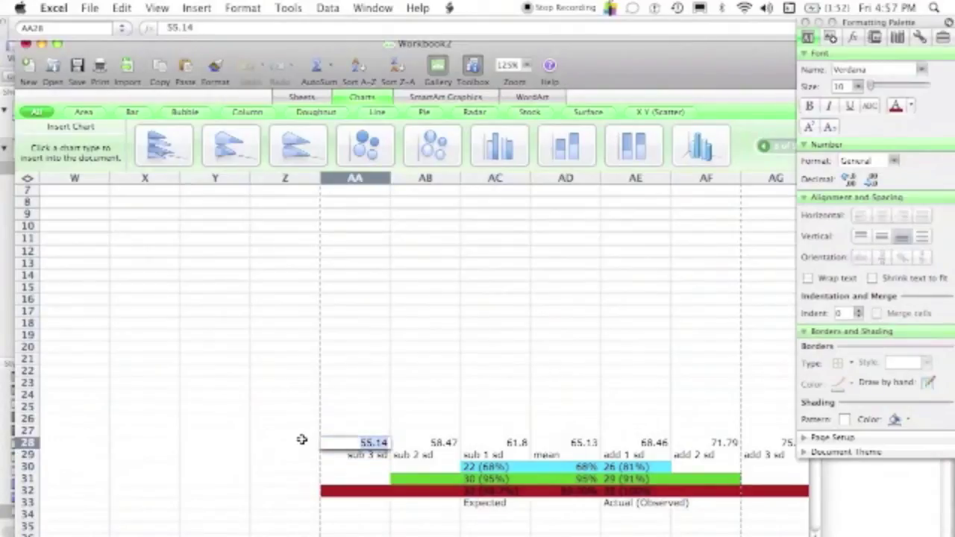
pyautogui.click(255, 444)
pyautogui.moveTo(332, 444); pyautogui.dragTo(759, 505)
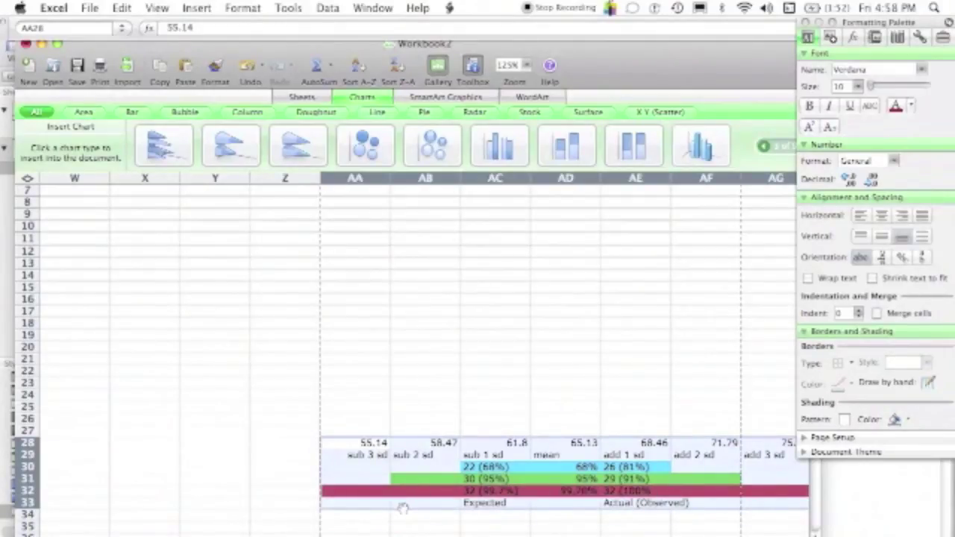
pyautogui.moveTo(403, 509); pyautogui.dragTo(420, 473)
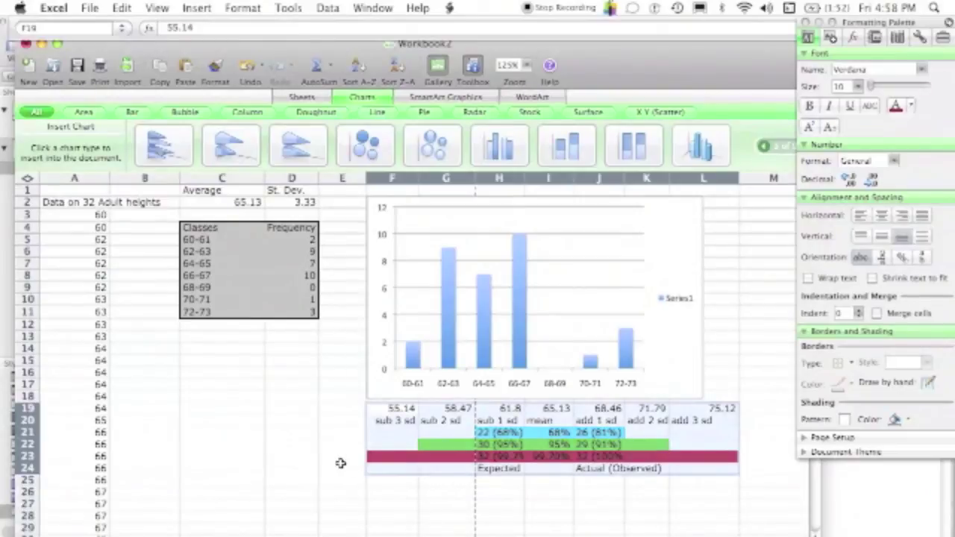
# Widen the histogram chart so its right edge extends toward column M.
pyautogui.click(694, 277)
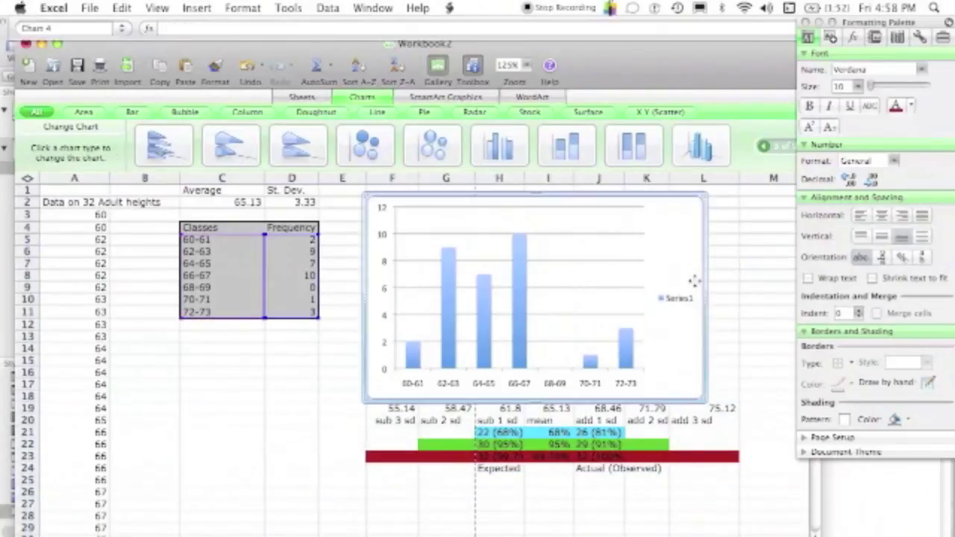
pyautogui.moveTo(705, 298); pyautogui.dragTo(791, 302)
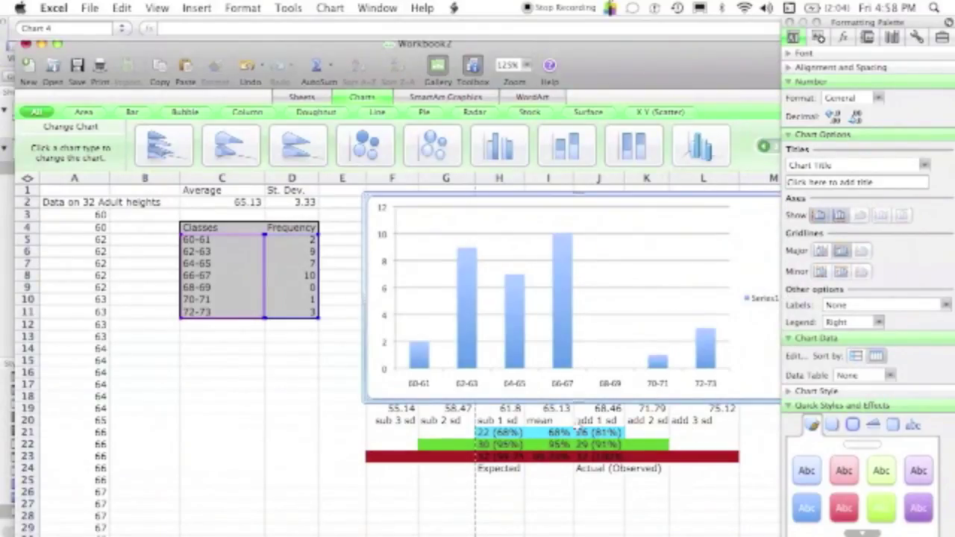
pyautogui.click(356, 420)
# Check the average formula in C2, then select the add 3 sd label cell.
pyautogui.scroll(-3, 355, 421)
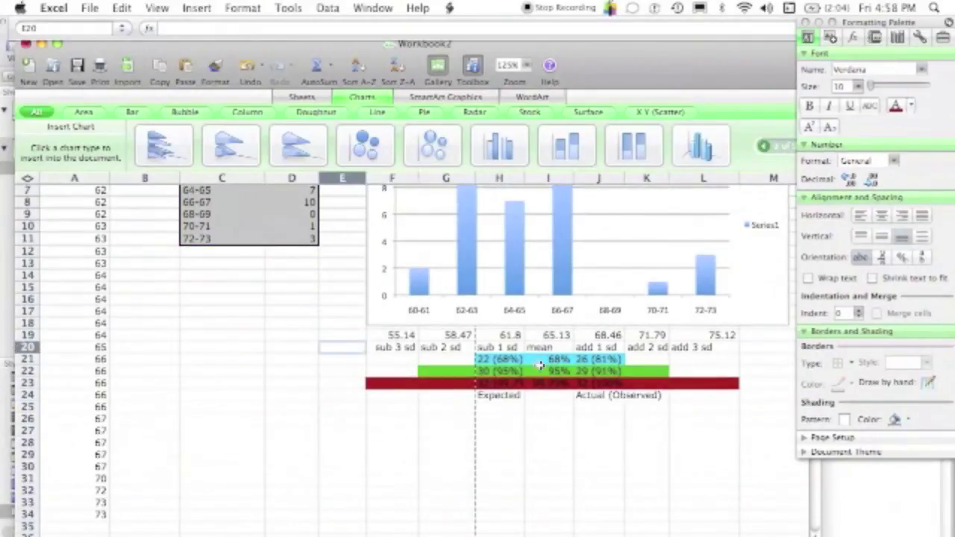
pyautogui.scroll(3, 392, 336)
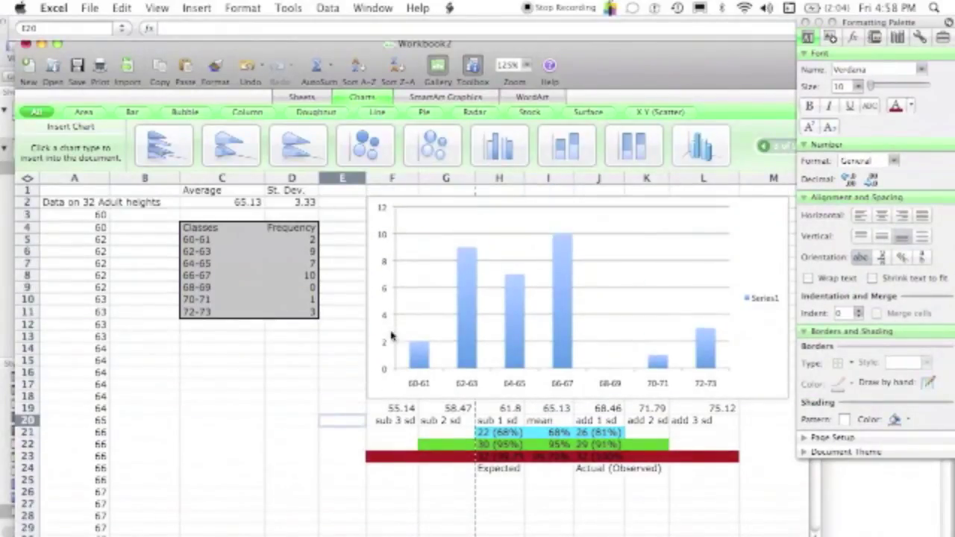
pyautogui.click(234, 203)
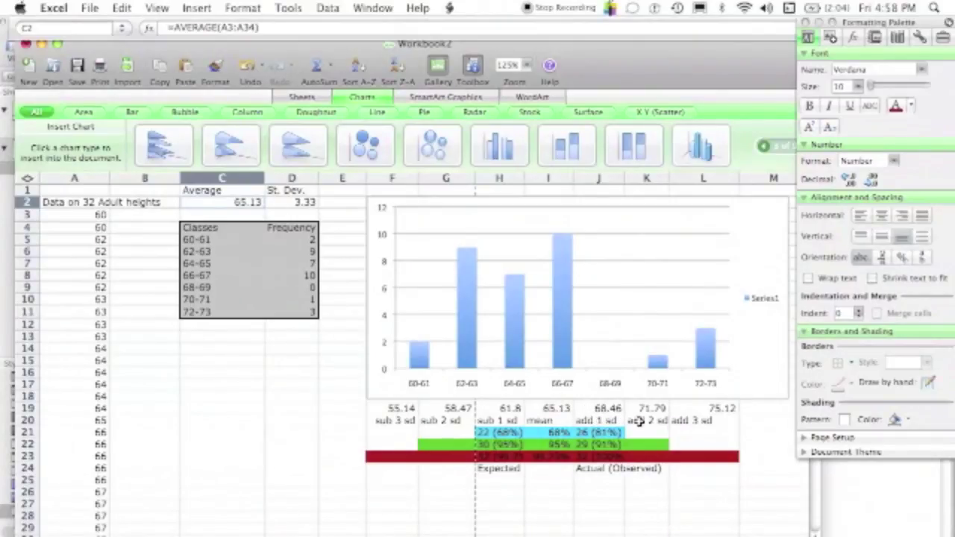
pyautogui.click(679, 420)
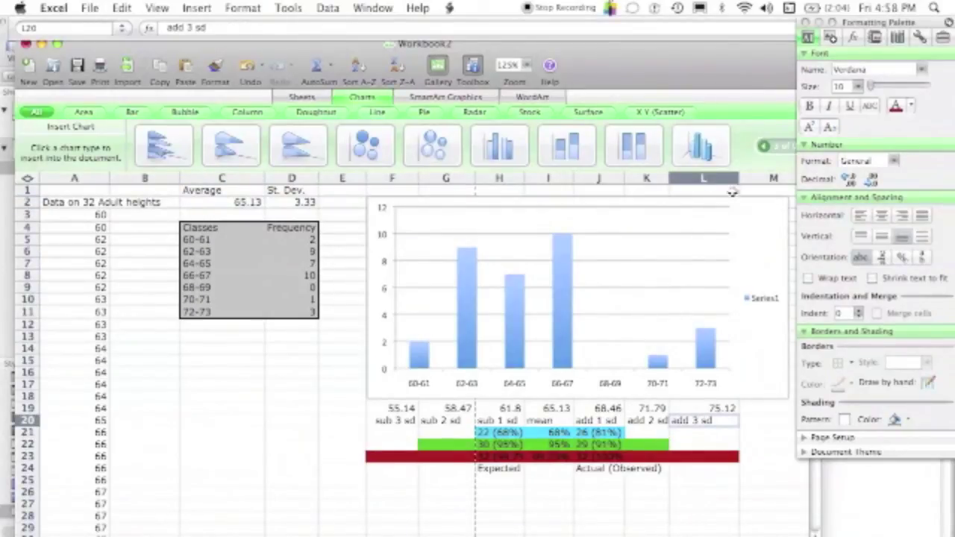
# Narrow column L to a width of 6.80.
pyautogui.moveTo(739, 180); pyautogui.dragTo(717, 180)
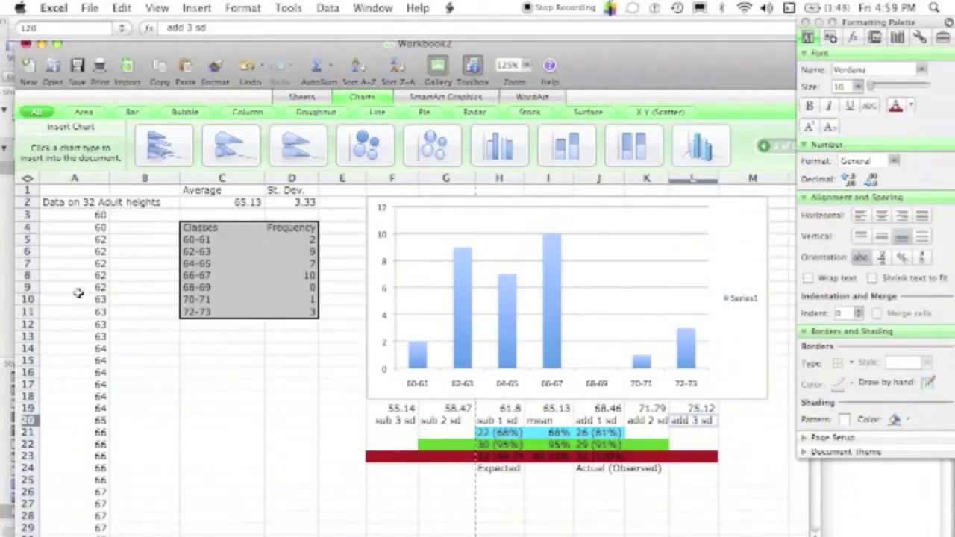
# Select the height values in cells A5 through A18.
pyautogui.moveTo(71, 239); pyautogui.dragTo(79, 536)
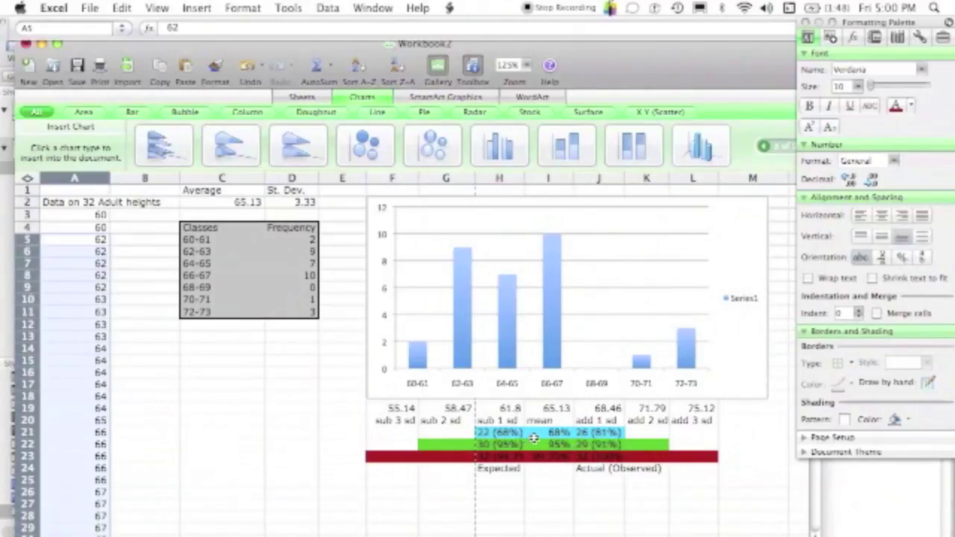
# Select the 30 (95%) expected-count cell in H22.
pyautogui.click(482, 448)
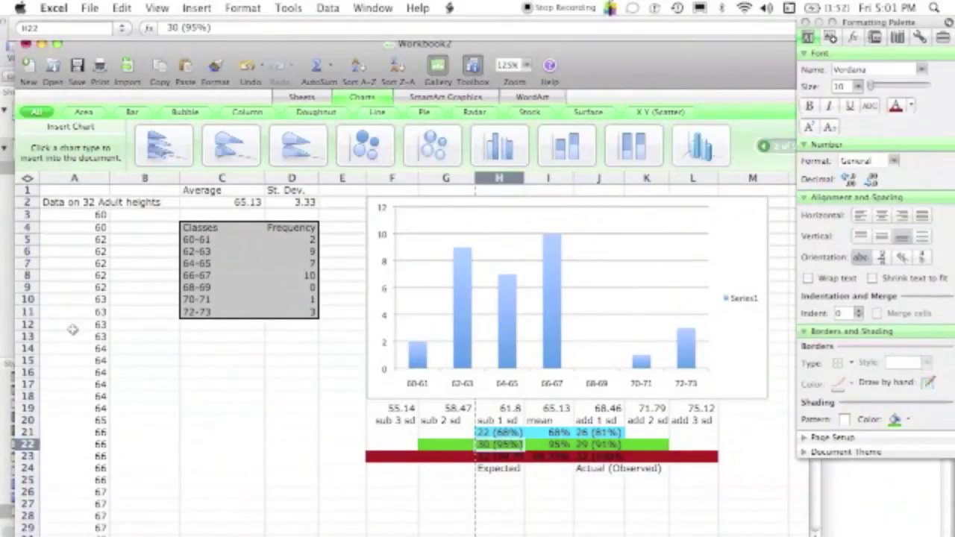
pyautogui.scroll(-3, 73, 329)
pyautogui.scroll(3, 73, 329)
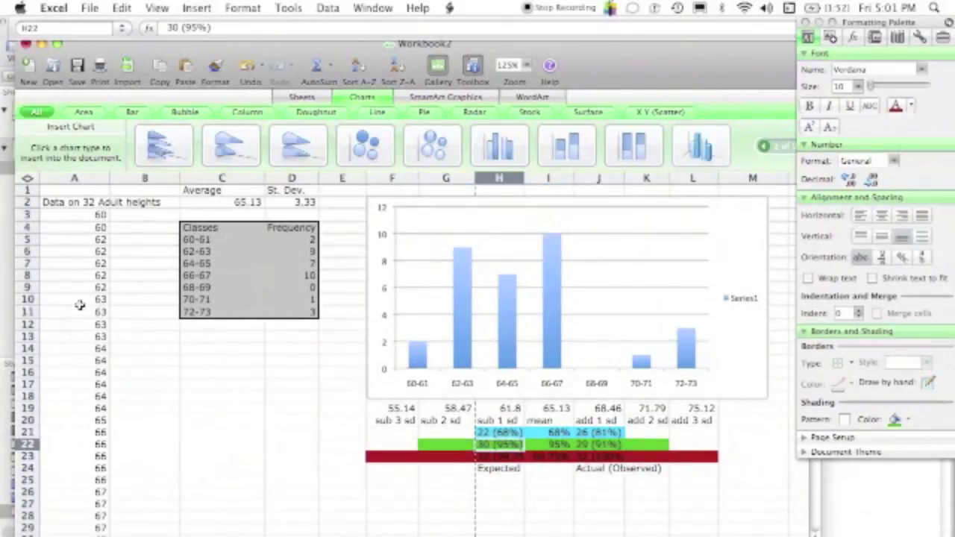